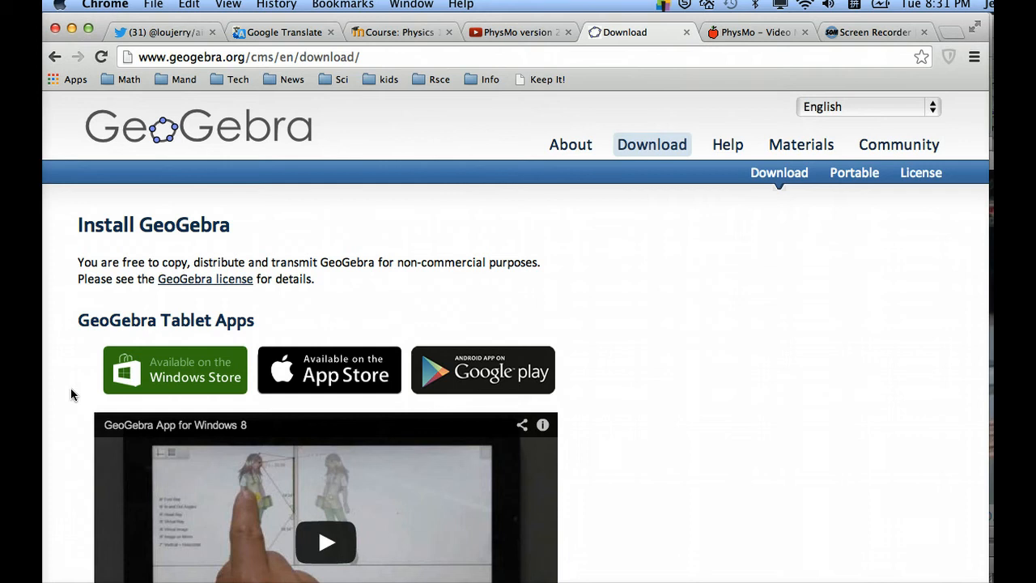
Review the tablet and desktop install options on the GeoGebra download page
{"action": "left_click", "coordinate": [66, 393]}
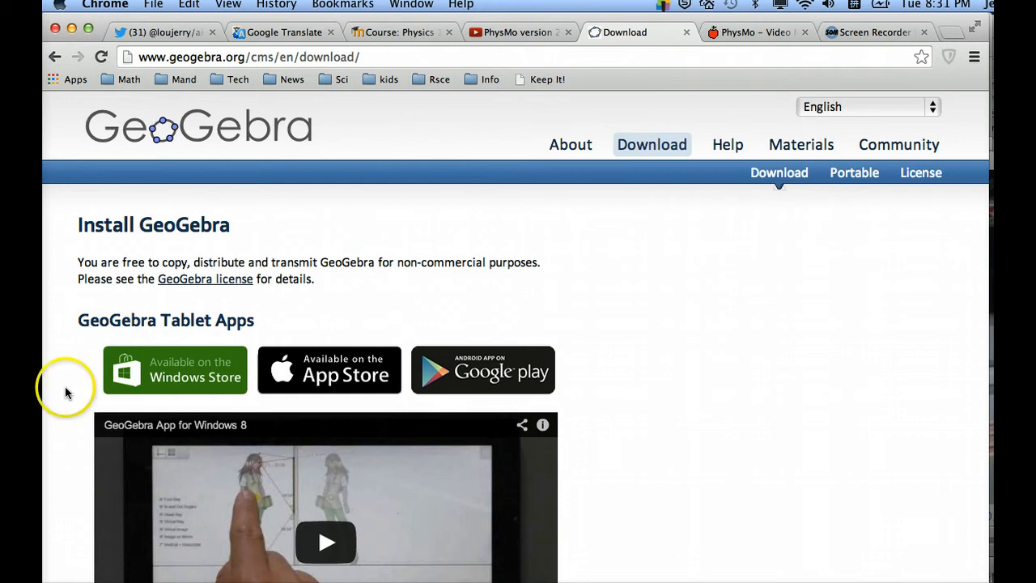
{"action": "scroll", "coordinate": [66, 393], "scroll_direction": "down", "scroll_amount": 1}
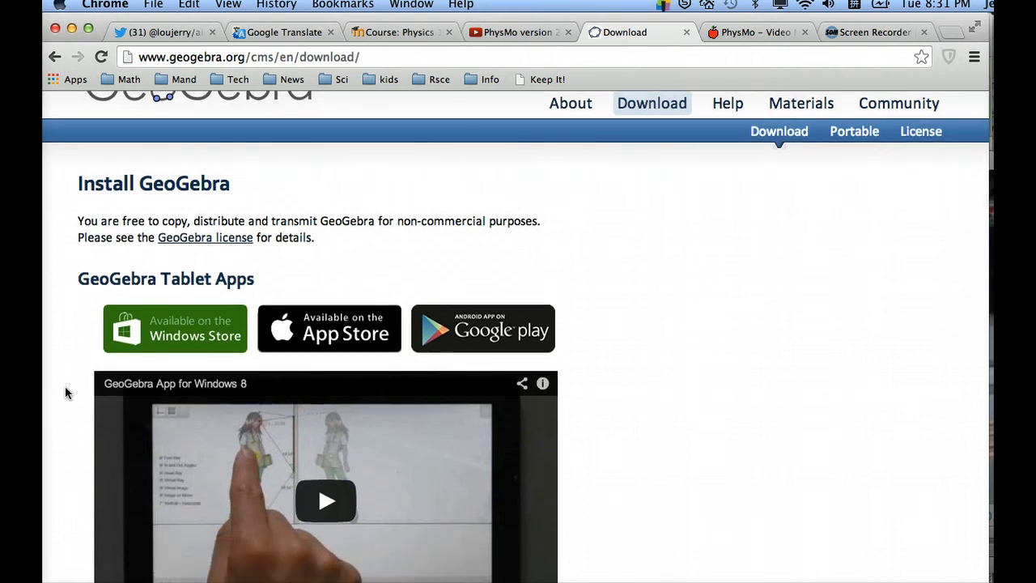
{"action": "scroll", "coordinate": [65, 392], "scroll_direction": "up", "scroll_amount": 1}
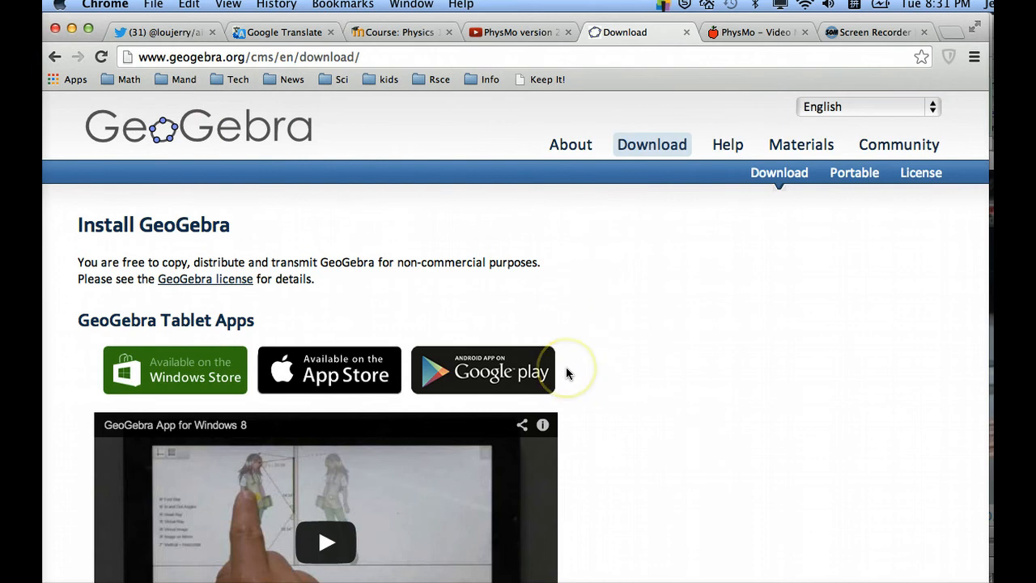
{"action": "scroll", "coordinate": [567, 370], "scroll_direction": "down", "scroll_amount": 9}
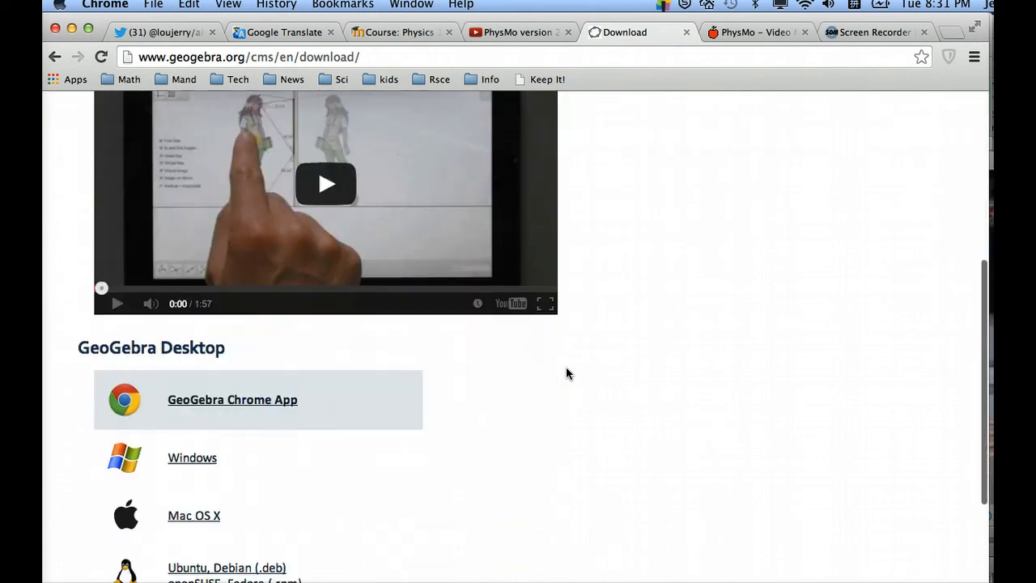
{"action": "scroll", "coordinate": [566, 368], "scroll_direction": "down", "scroll_amount": 1}
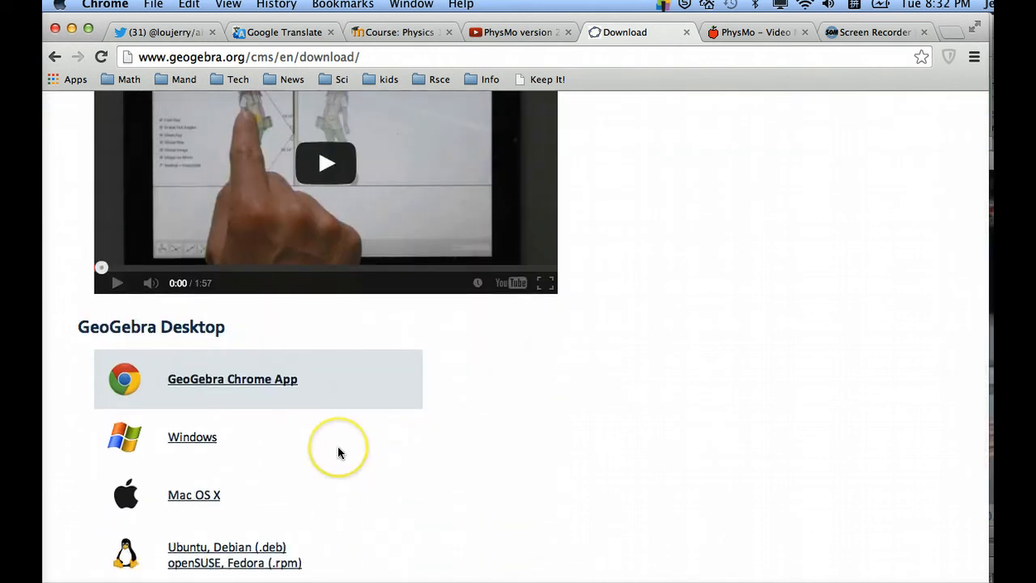
{"action": "scroll", "coordinate": [337, 446], "scroll_direction": "down", "scroll_amount": 1}
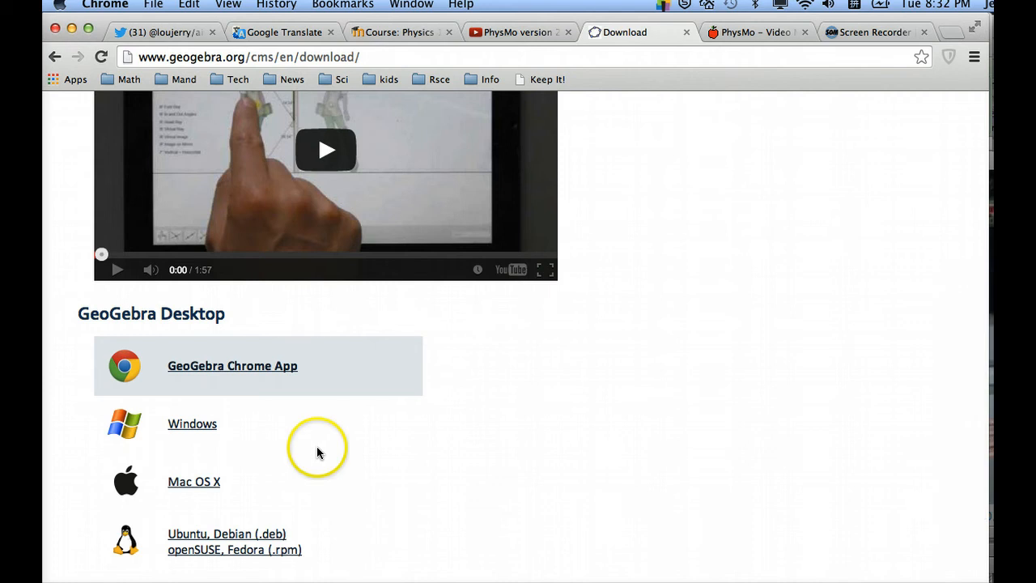
{"action": "scroll", "coordinate": [261, 440], "scroll_direction": "up", "scroll_amount": 10}
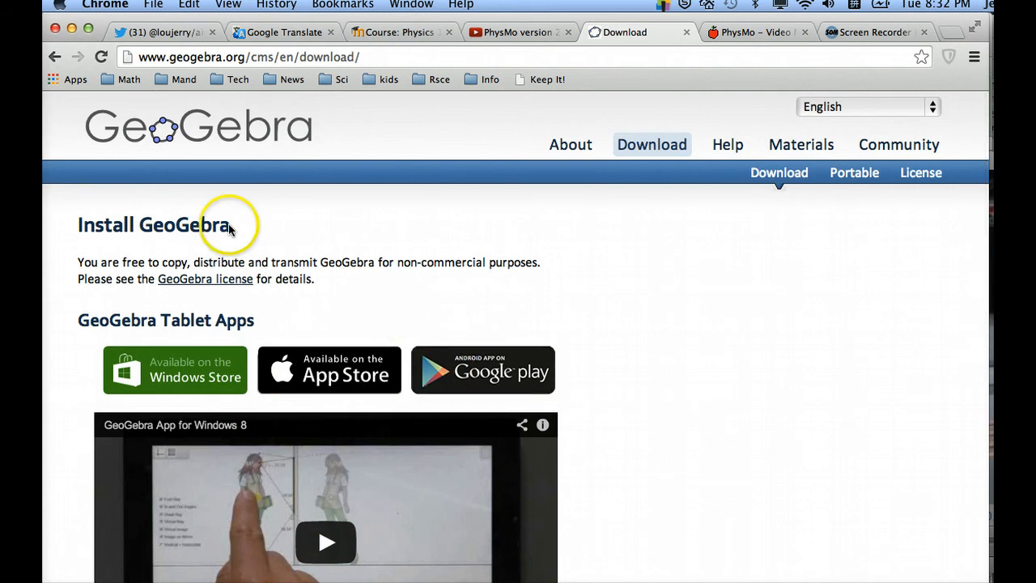
Launch the GeoGebra desktop application and reposition its window over the browser
{"action": "mouse_move", "coordinate": [53, 234]}
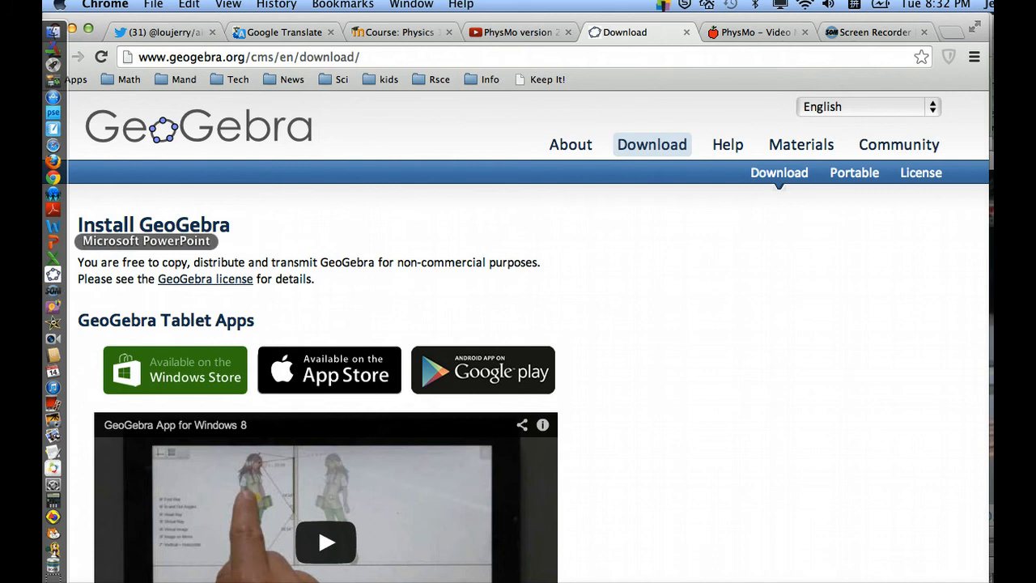
{"action": "left_click", "coordinate": [53, 276]}
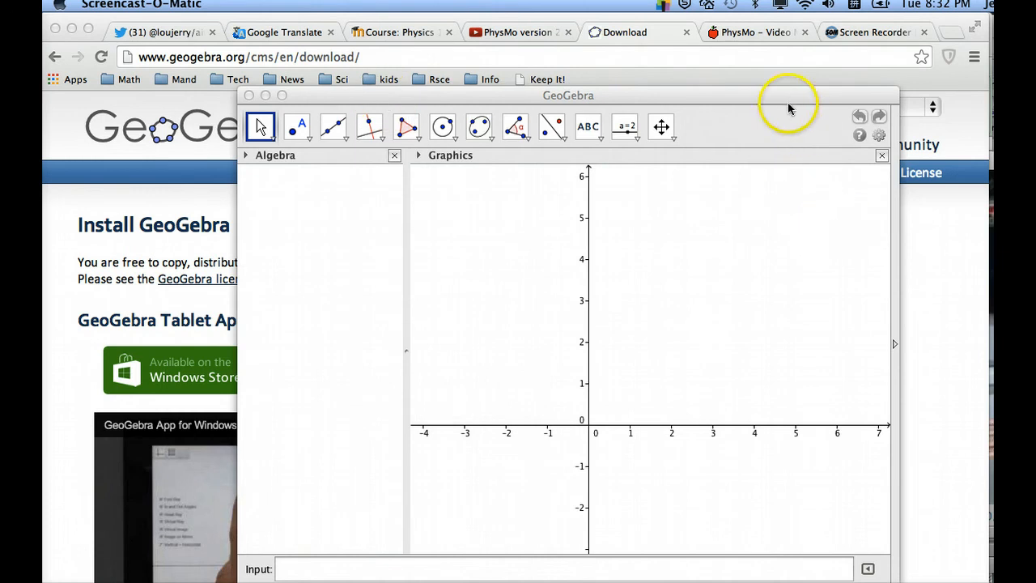
{"action": "left_click_drag", "start_coordinate": [787, 104], "coordinate": [678, 88]}
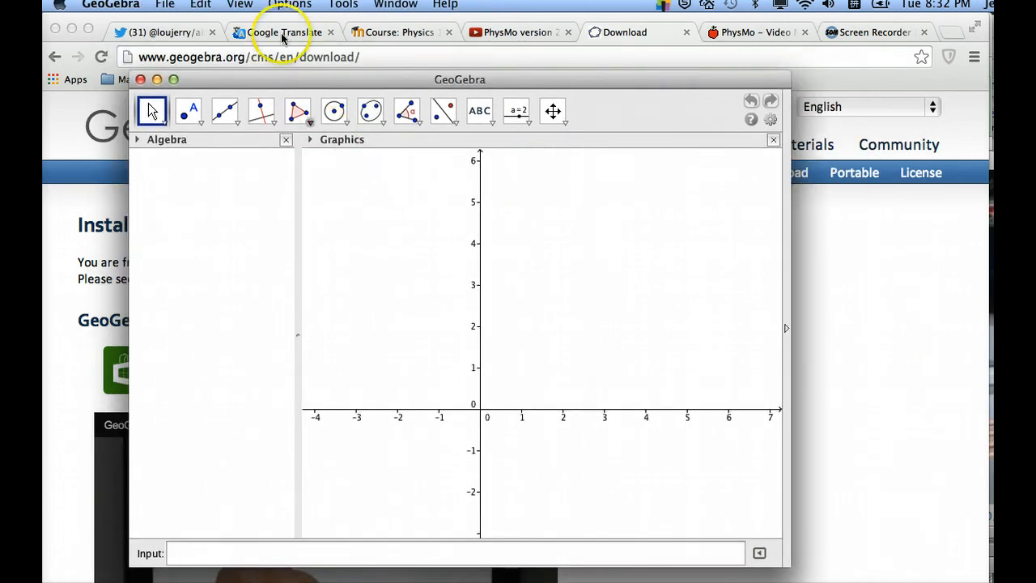
Show the Spreadsheet view in place of the Graphics view and narrow the Algebra view
{"action": "left_click", "coordinate": [237, 7]}
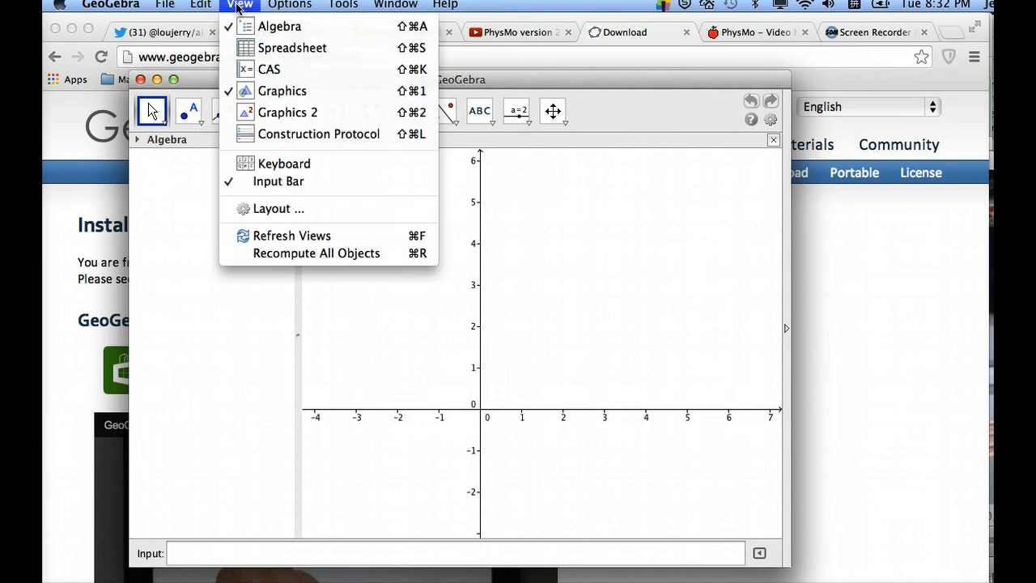
{"action": "left_click", "coordinate": [262, 48]}
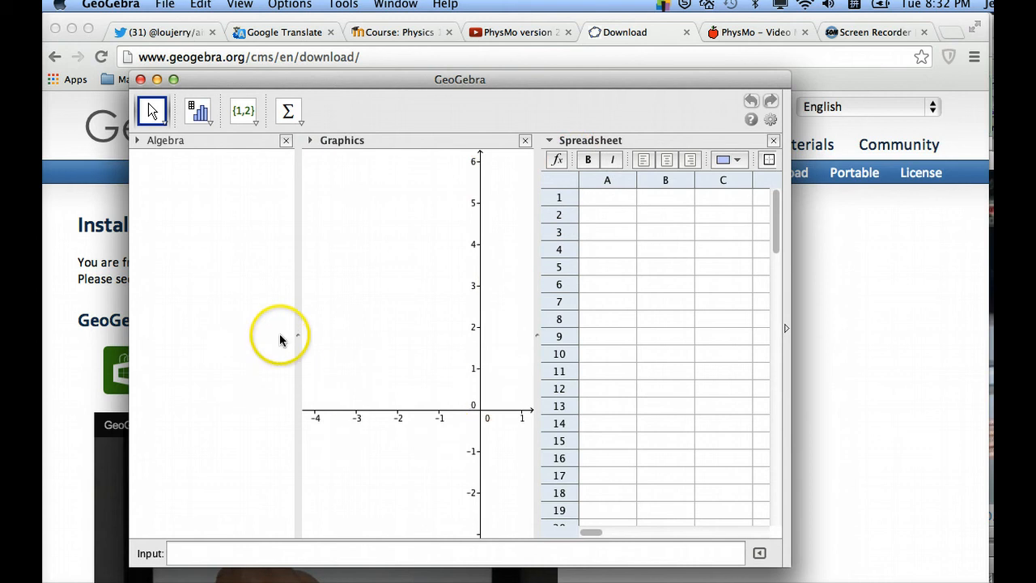
{"action": "left_click_drag", "start_coordinate": [297, 340], "coordinate": [202, 339]}
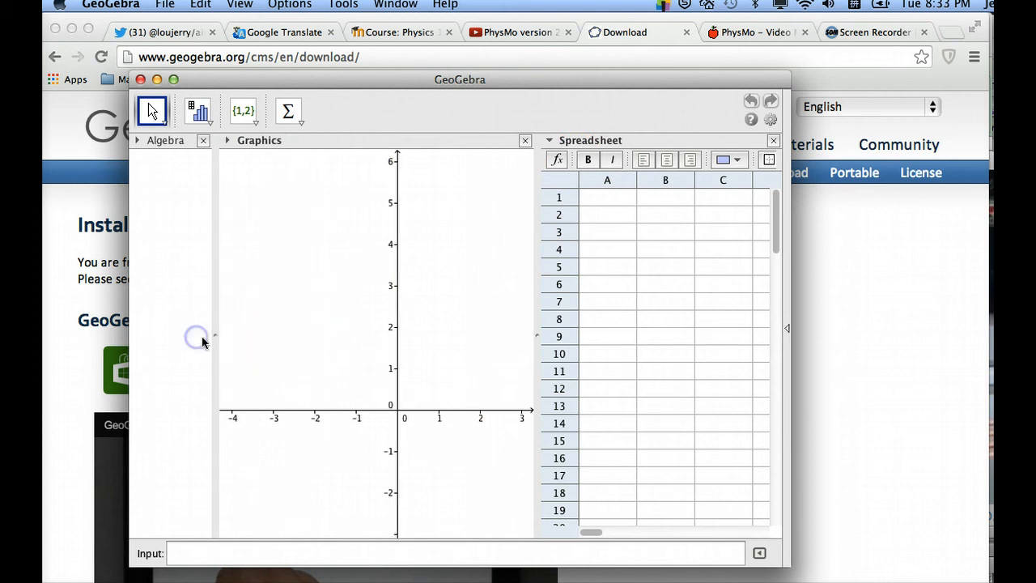
{"action": "left_click", "coordinate": [524, 143]}
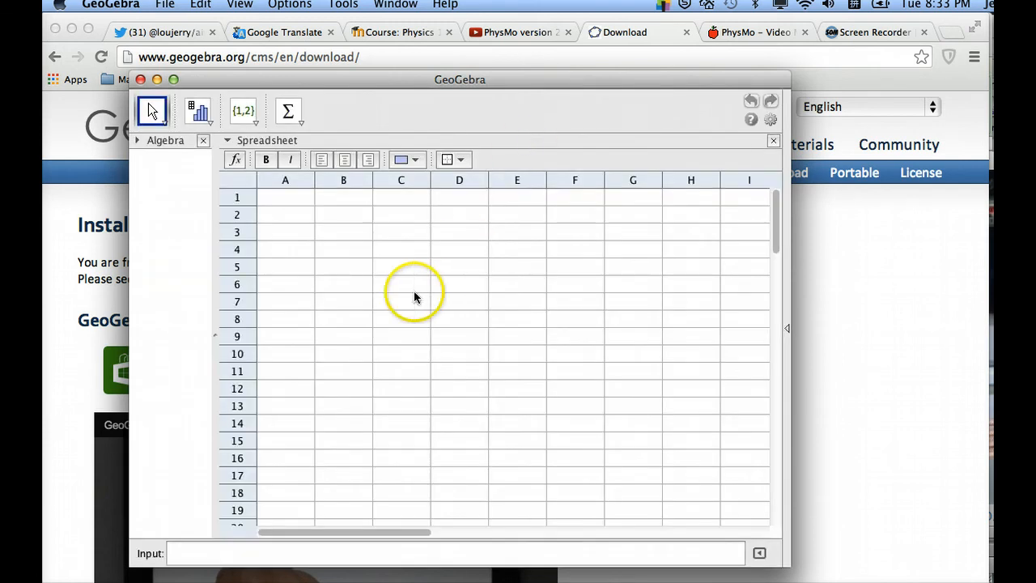
{"action": "left_click_drag", "start_coordinate": [417, 79], "coordinate": [428, 75]}
{"action": "scroll", "coordinate": [386, 248], "scroll_direction": "down", "scroll_amount": 1}
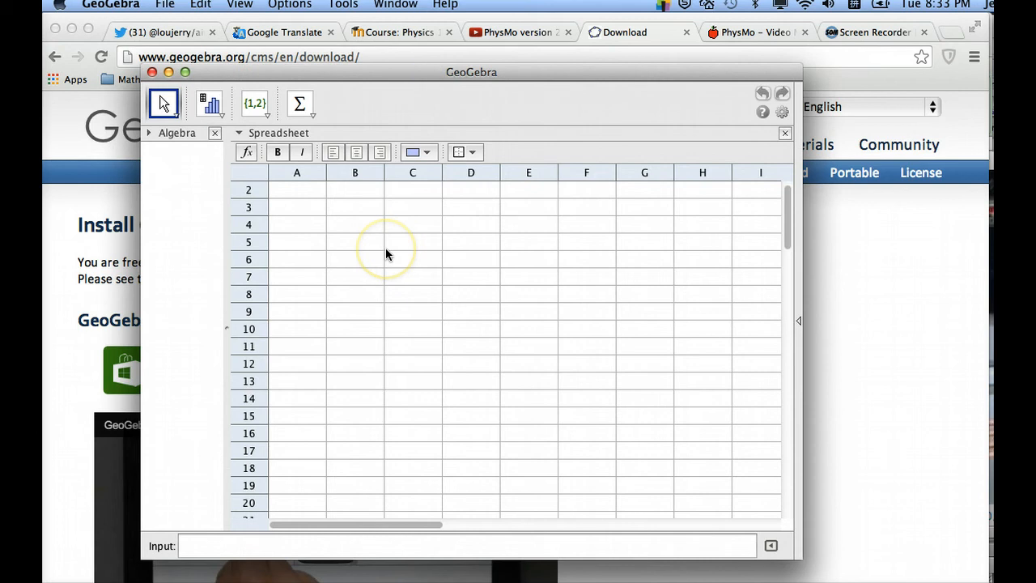
{"action": "scroll", "coordinate": [386, 248], "scroll_direction": "up", "scroll_amount": 1}
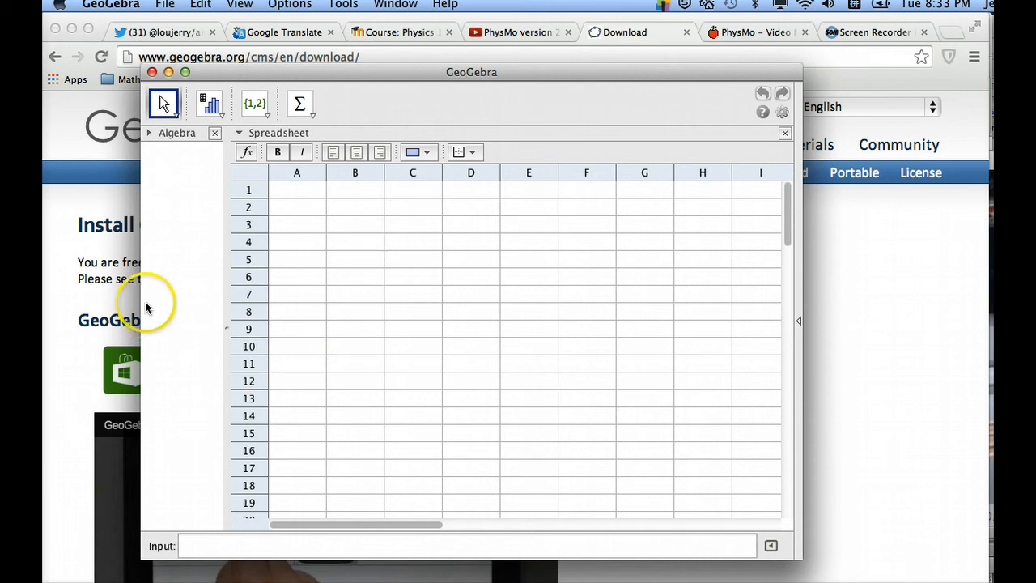
Switch to data.xls in Excel and copy the time, position and velocity data in cells A1:D37
{"action": "mouse_move", "coordinate": [50, 255]}
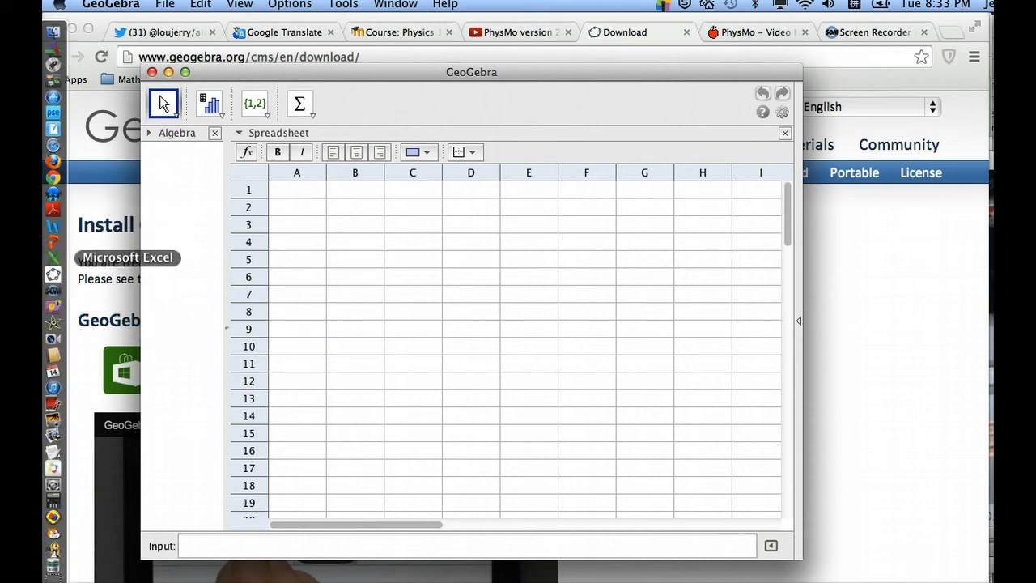
{"action": "left_click", "coordinate": [51, 256]}
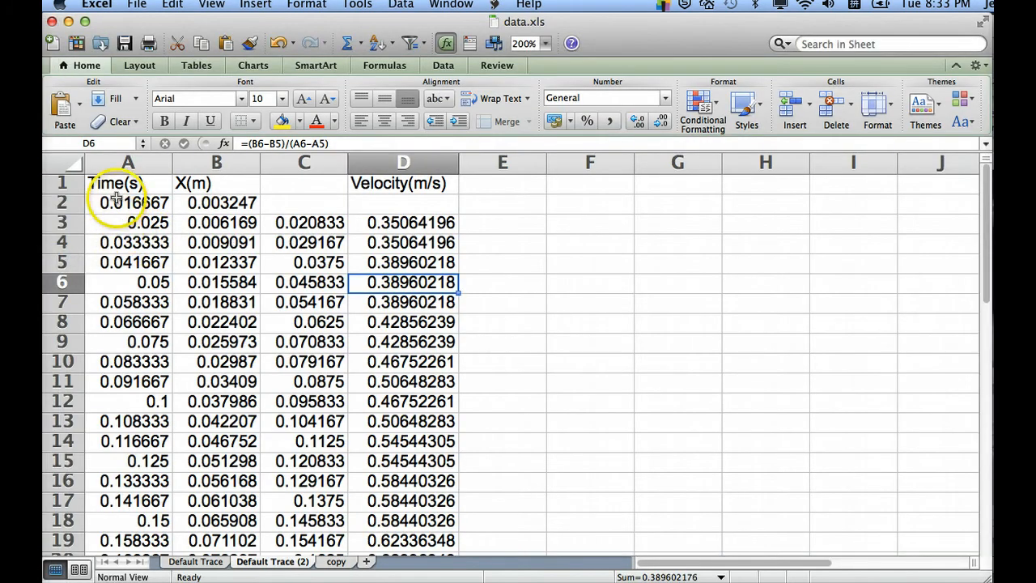
{"action": "left_click_drag", "start_coordinate": [105, 183], "coordinate": [437, 400]}
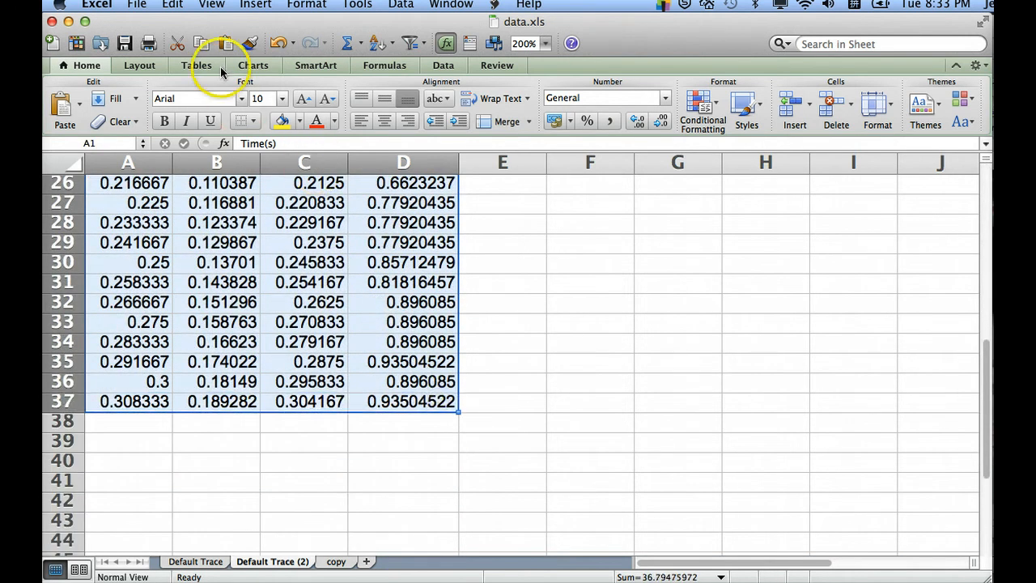
{"action": "left_click", "coordinate": [199, 44]}
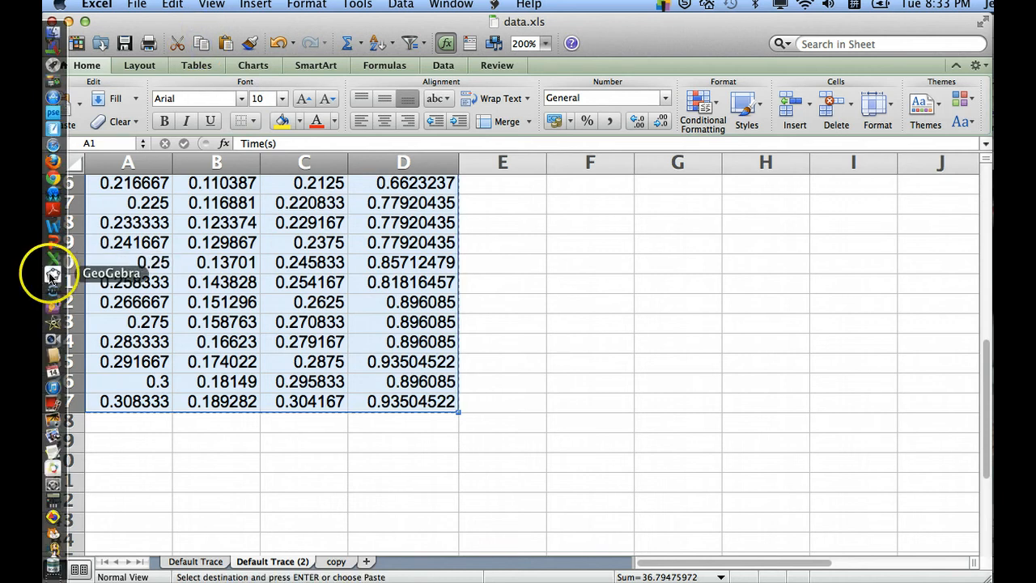
Switch back to GeoGebra and paste the copied data into the spreadsheet starting at cell A1
{"action": "left_click", "coordinate": [50, 275]}
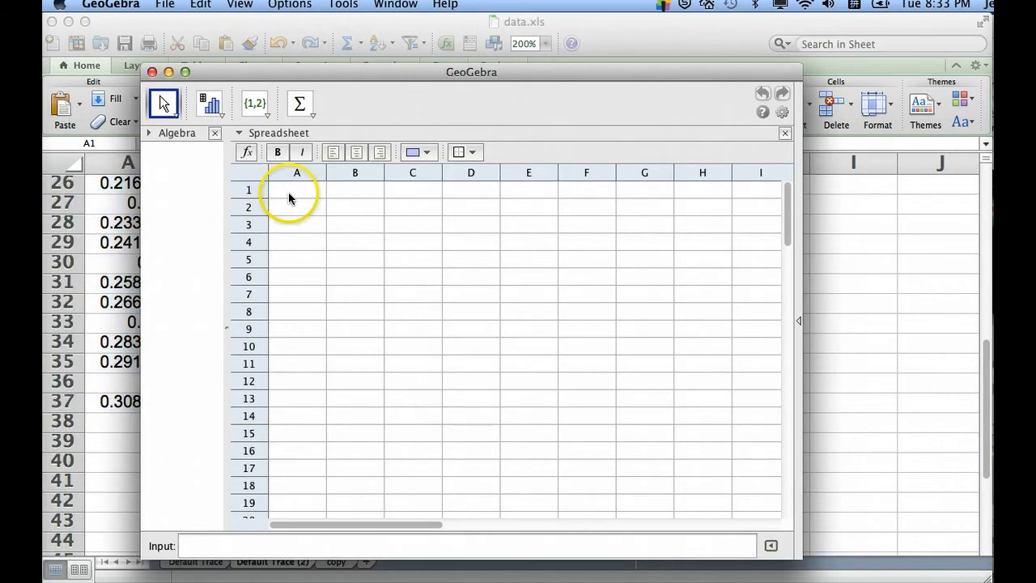
{"action": "left_click", "coordinate": [288, 192]}
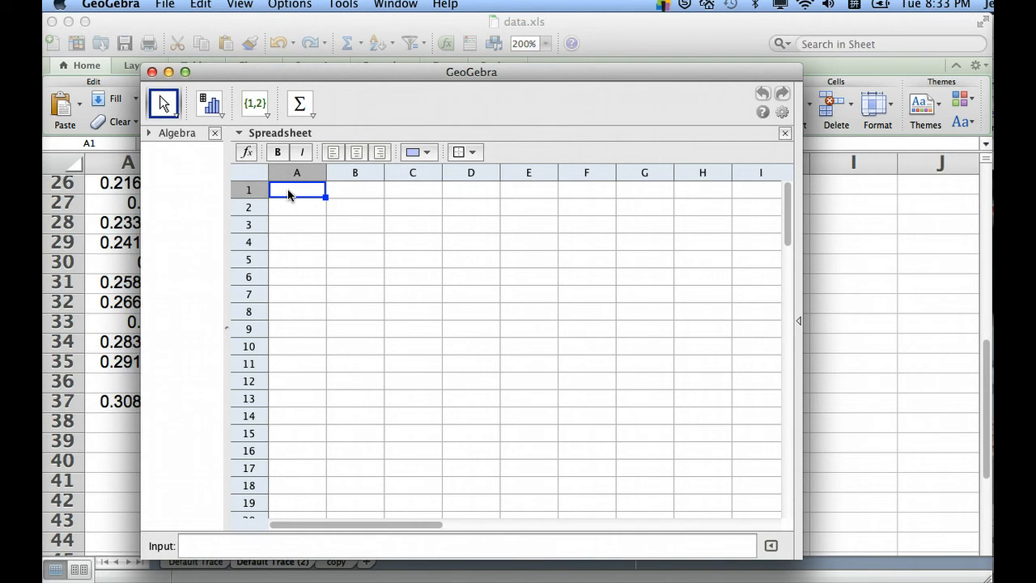
{"action": "left_click", "coordinate": [200, 6]}
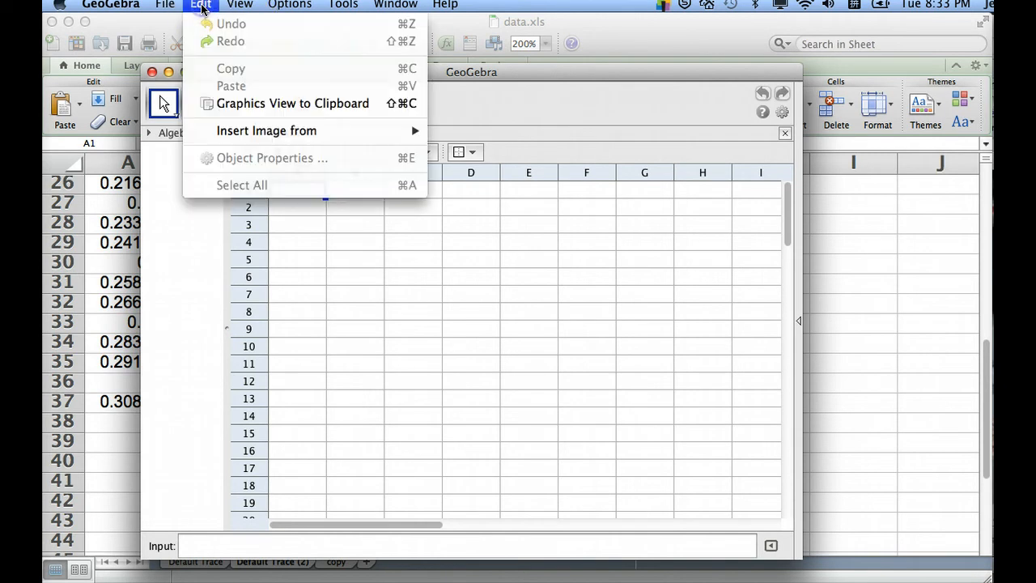
{"action": "left_click", "coordinate": [289, 209]}
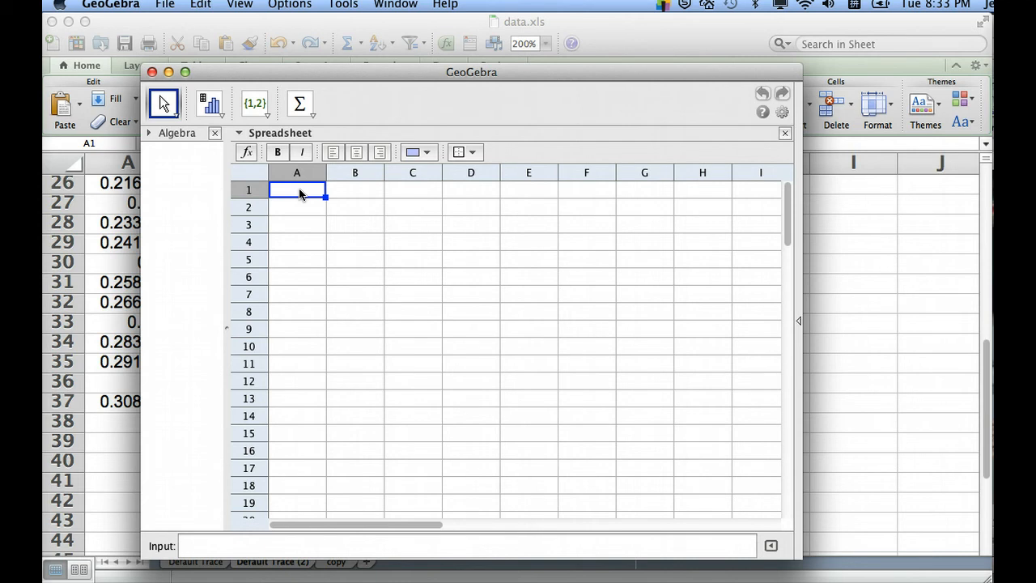
{"action": "left_click", "coordinate": [300, 193]}
{"action": "key", "text": "super+v"}
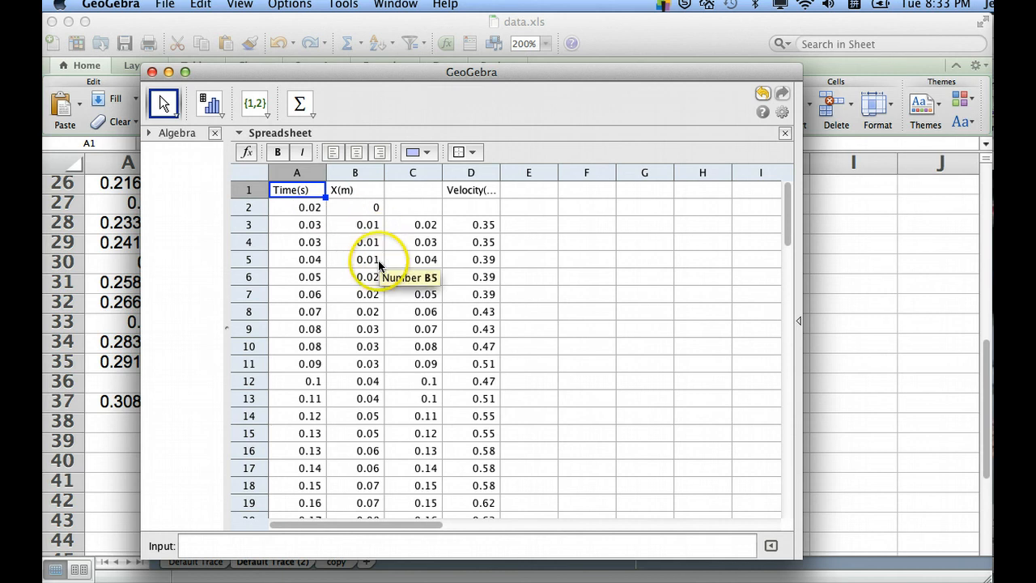
{"action": "scroll", "coordinate": [384, 311], "scroll_direction": "down", "scroll_amount": 2}
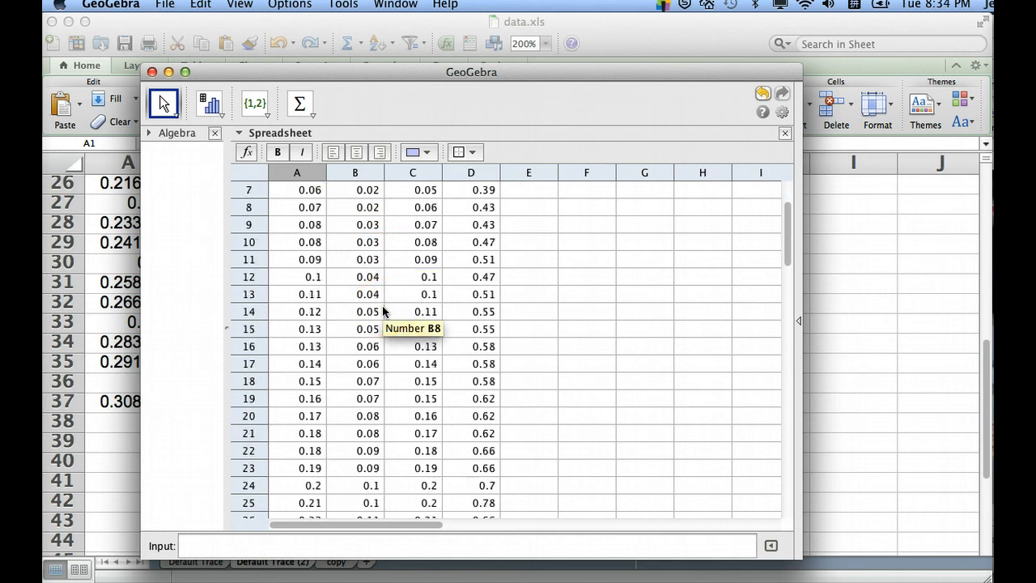
{"action": "scroll", "coordinate": [383, 311], "scroll_direction": "up", "scroll_amount": 2}
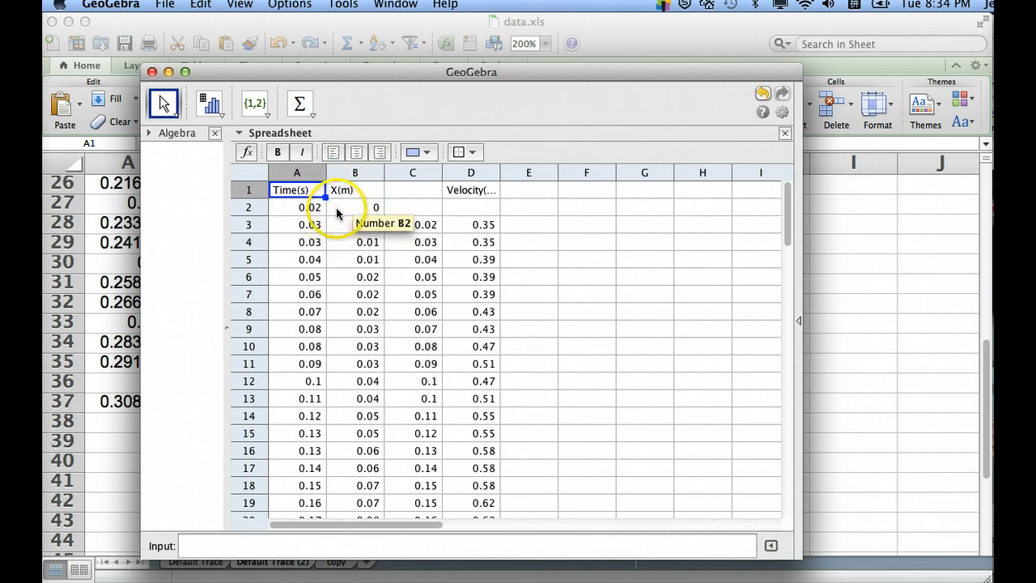
Select the time and position values in cells A2:B37 and start a Two Variable Regression Analysis on them
{"action": "left_click", "coordinate": [290, 206]}
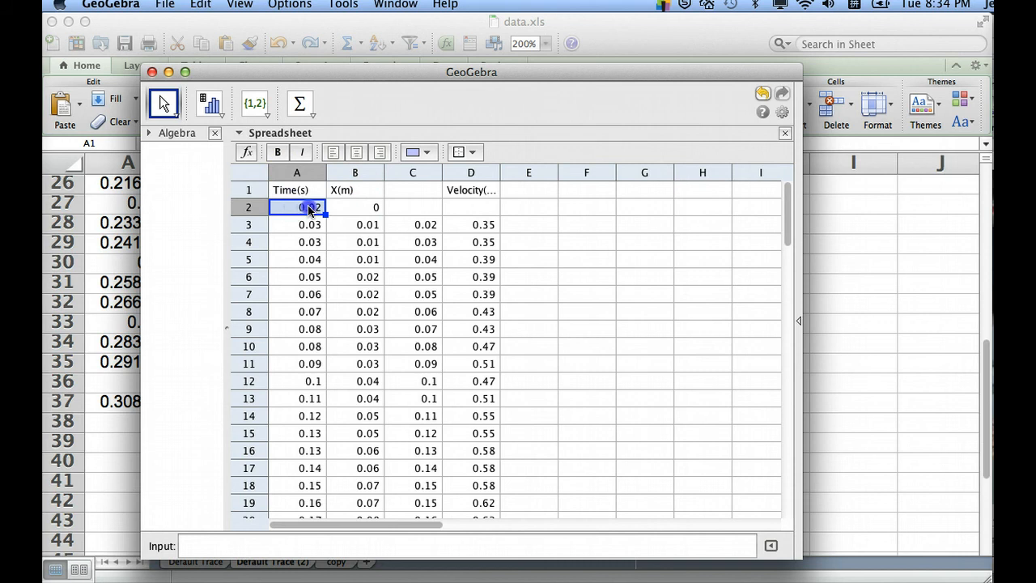
{"action": "left_click_drag", "start_coordinate": [310, 209], "coordinate": [364, 423]}
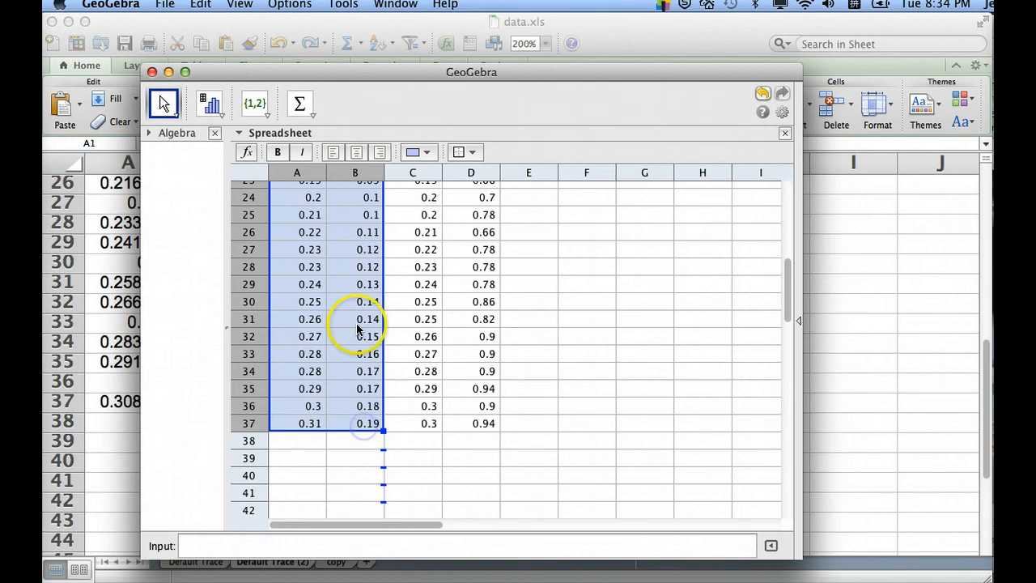
{"action": "scroll", "coordinate": [357, 327], "scroll_direction": "up", "scroll_amount": 10}
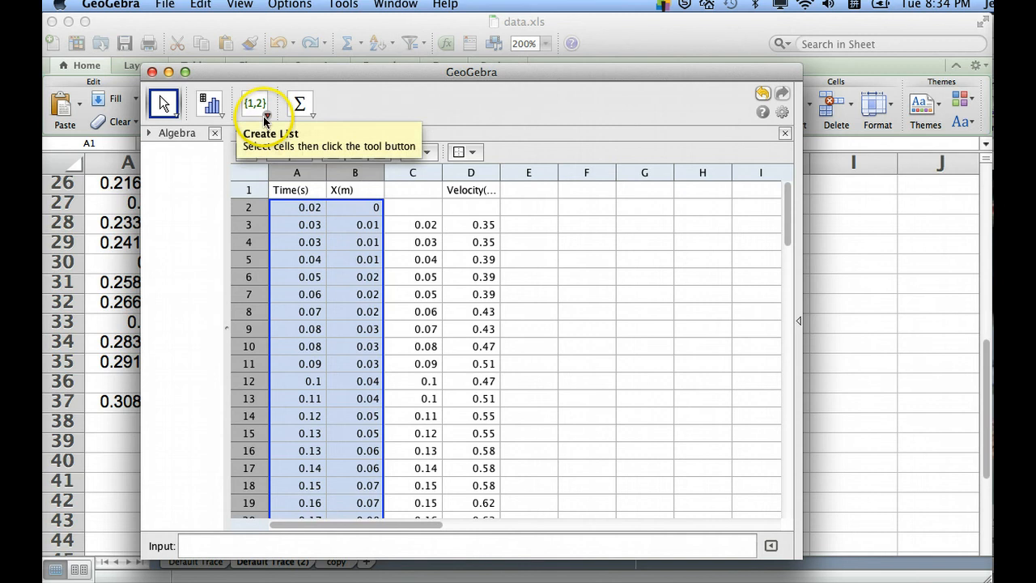
{"action": "left_click", "coordinate": [212, 112]}
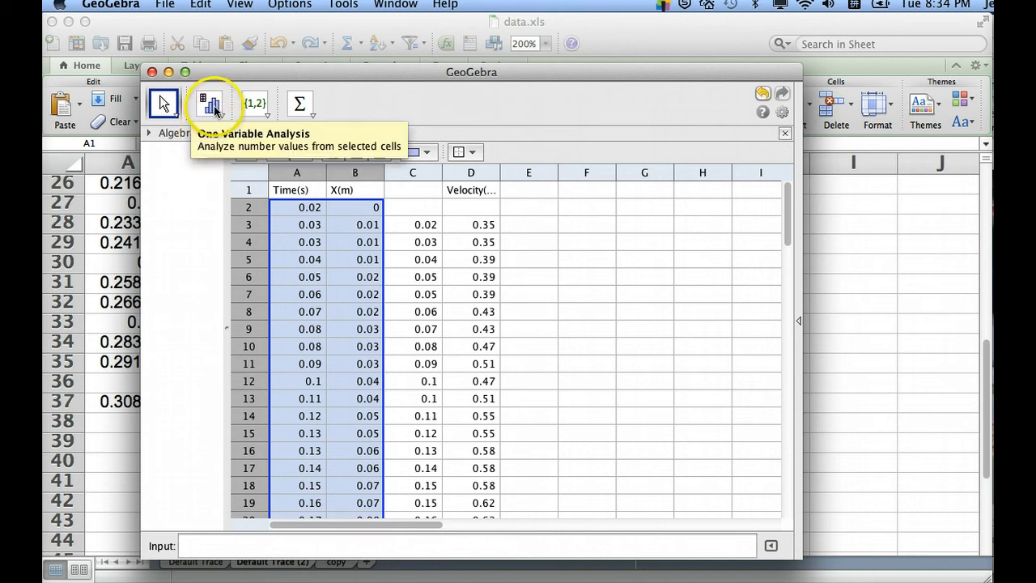
{"action": "left_click", "coordinate": [219, 117]}
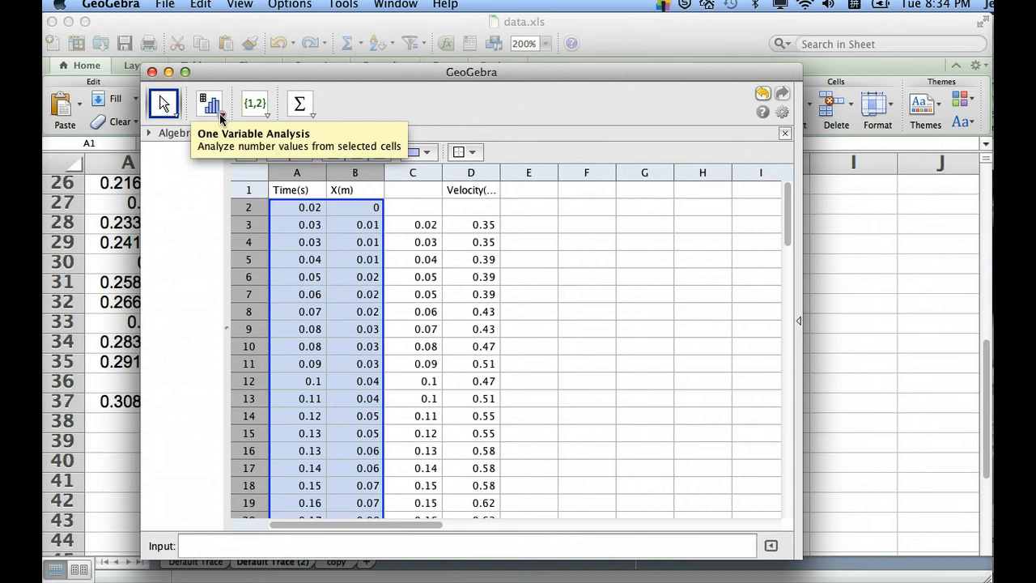
{"action": "left_click", "coordinate": [220, 117]}
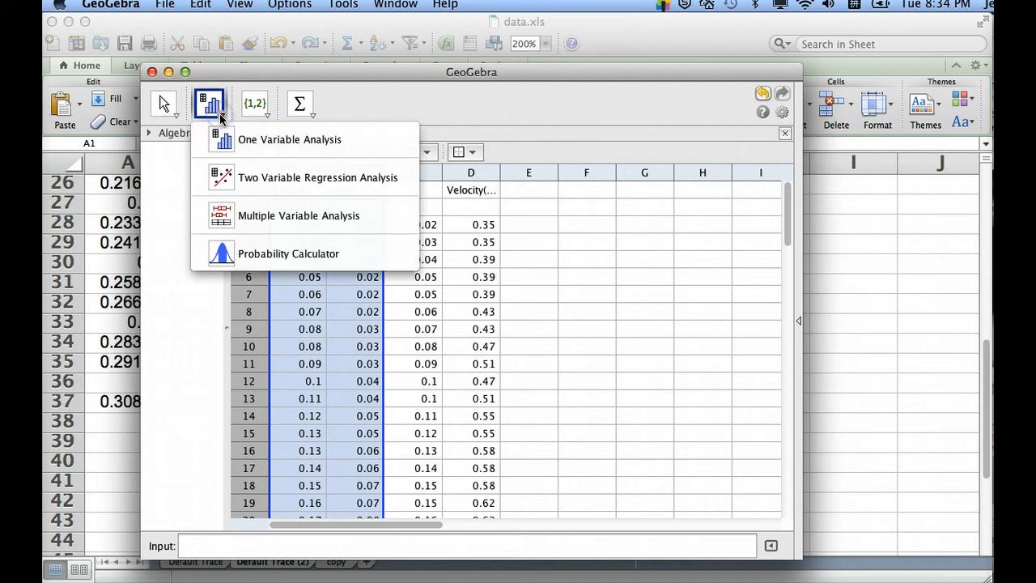
{"action": "left_click", "coordinate": [262, 179]}
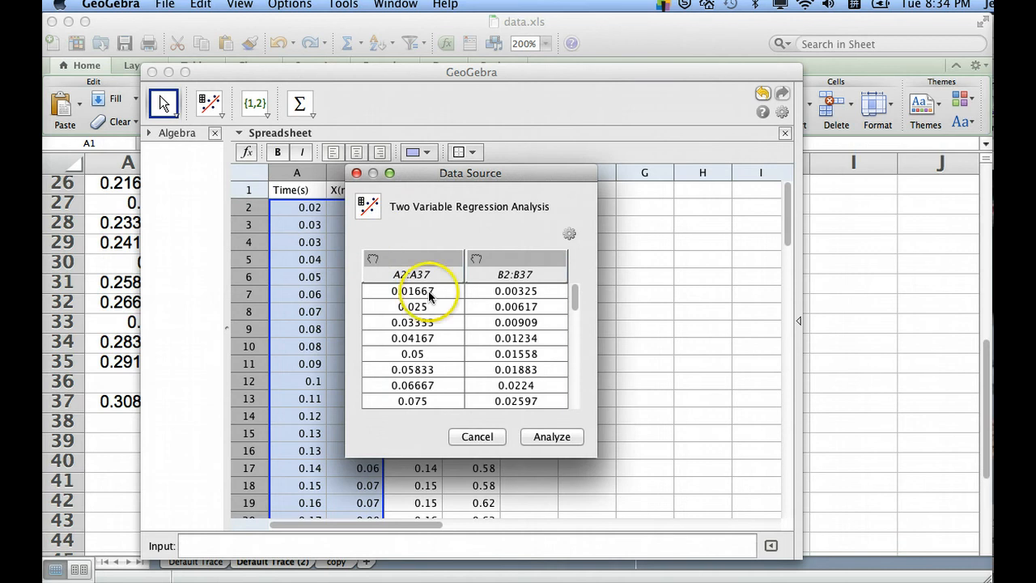
Analyze the source data A2:A37 and B2:B37 as a scatterplot and move the Data Analysis window away from the spreadsheet columns
{"action": "scroll", "coordinate": [444, 331], "scroll_direction": "down", "scroll_amount": 10}
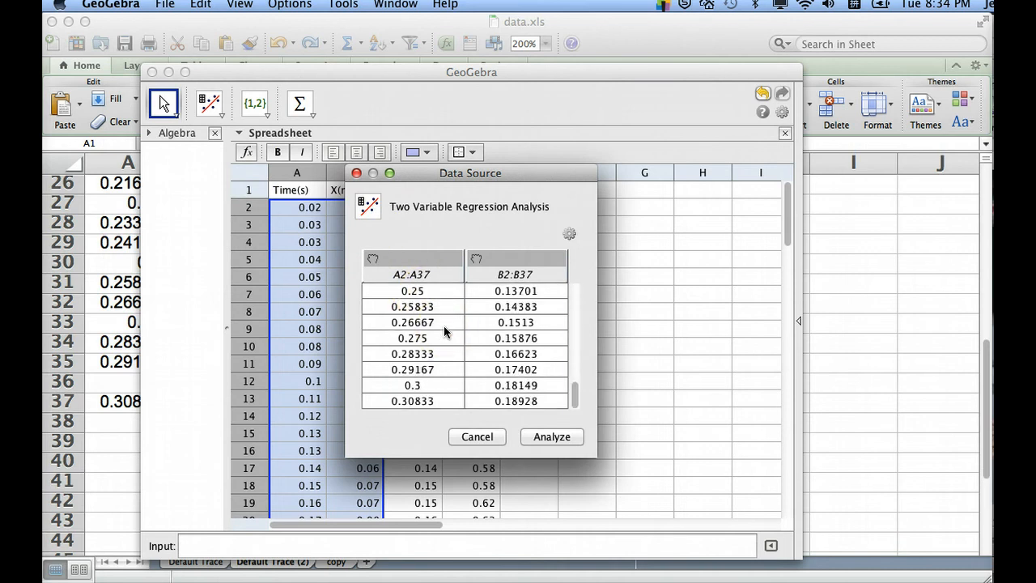
{"action": "scroll", "coordinate": [444, 330], "scroll_direction": "up", "scroll_amount": 10}
{"action": "left_click", "coordinate": [540, 436]}
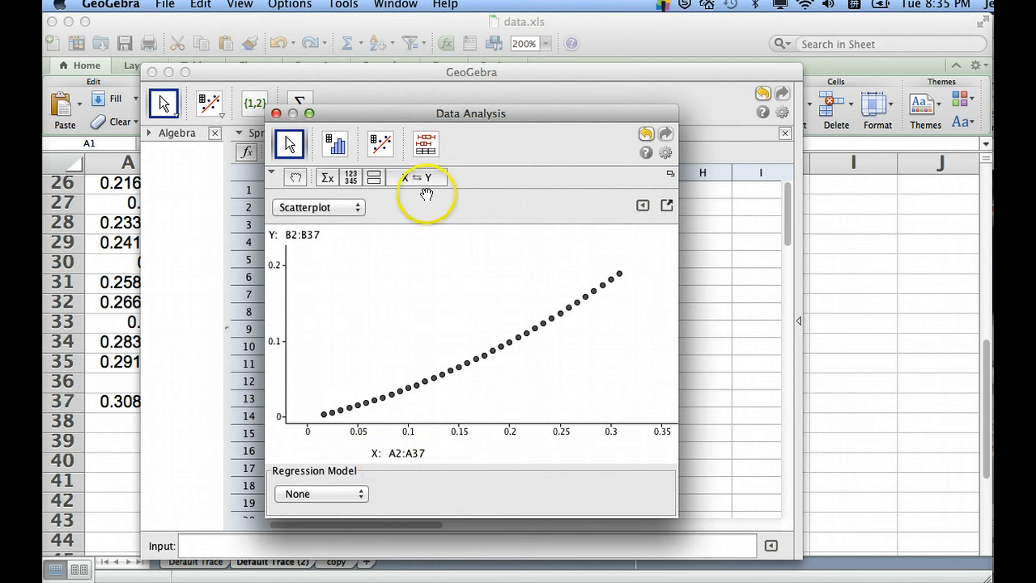
{"action": "left_click_drag", "start_coordinate": [459, 113], "coordinate": [630, 136]}
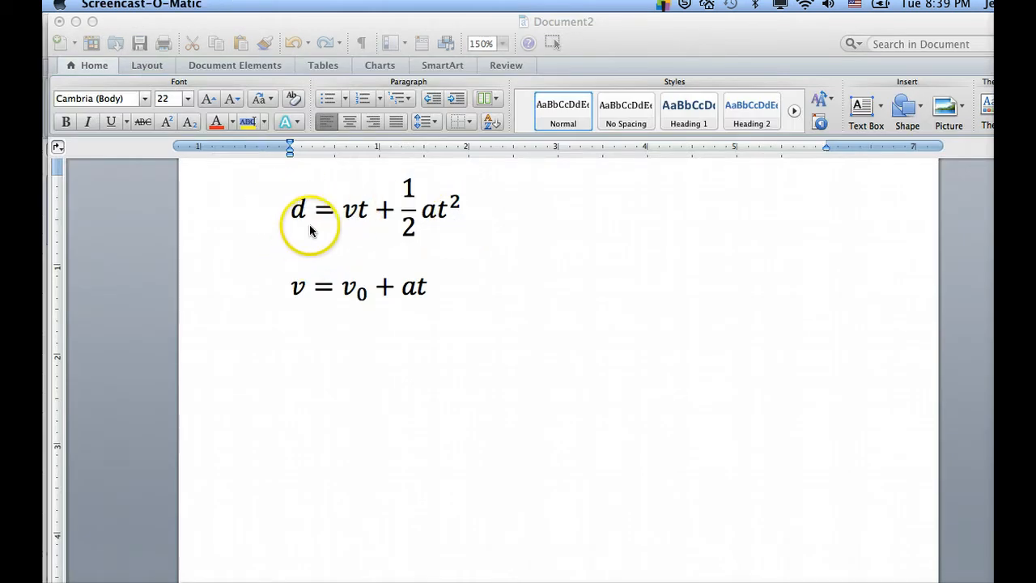
Examine the displacement equation d = vt + ½at² in the Word document Document2 and return to GeoGebra's Data Analysis window
{"action": "left_click", "coordinate": [352, 217]}
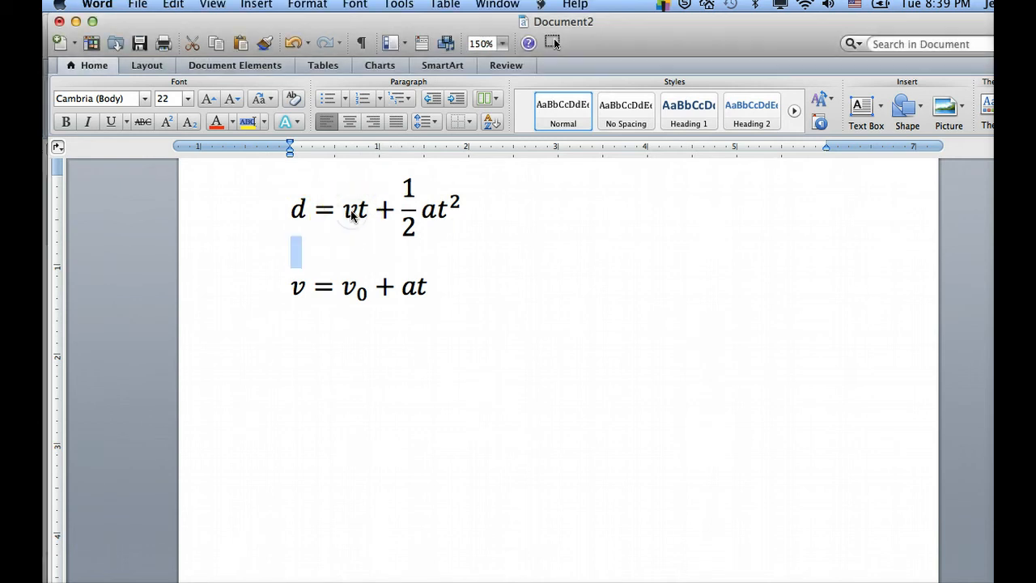
{"action": "left_click", "coordinate": [352, 211]}
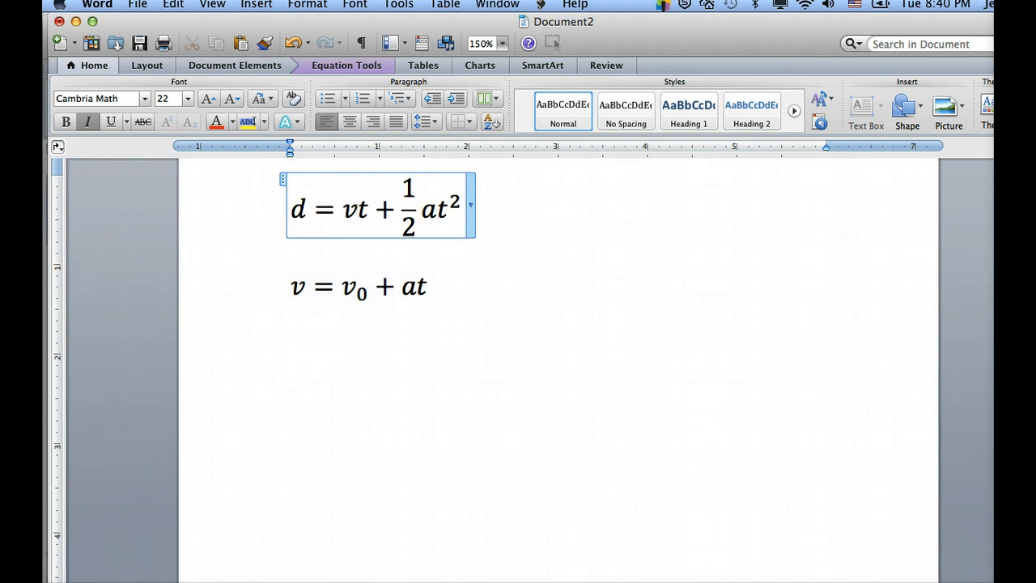
{"action": "mouse_move", "coordinate": [47, 254]}
{"action": "left_click", "coordinate": [52, 277]}
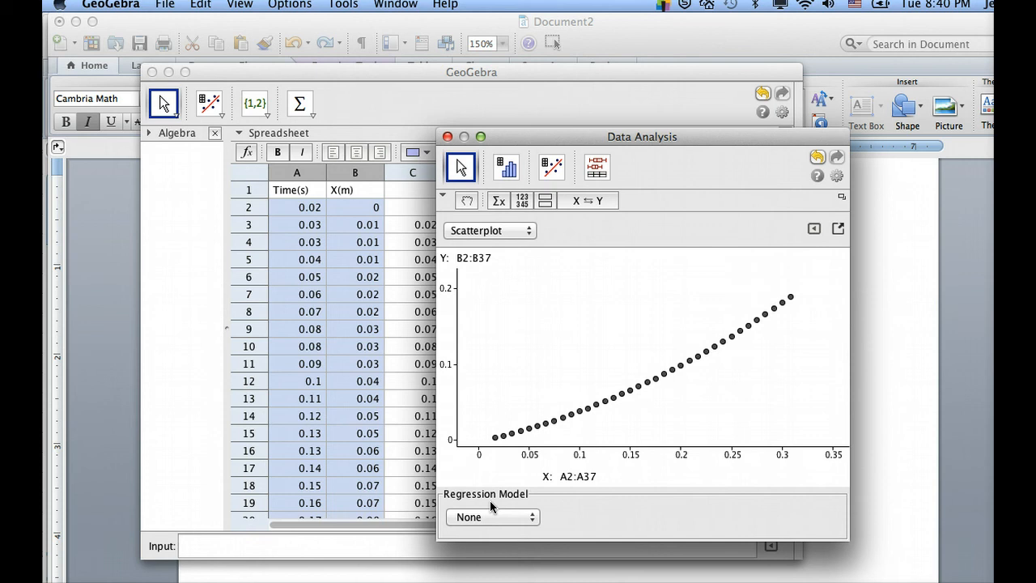
Fit a Polynomial regression model of degree 2 to the scatterplot and reposition the Data Analysis window
{"action": "left_click", "coordinate": [533, 515]}
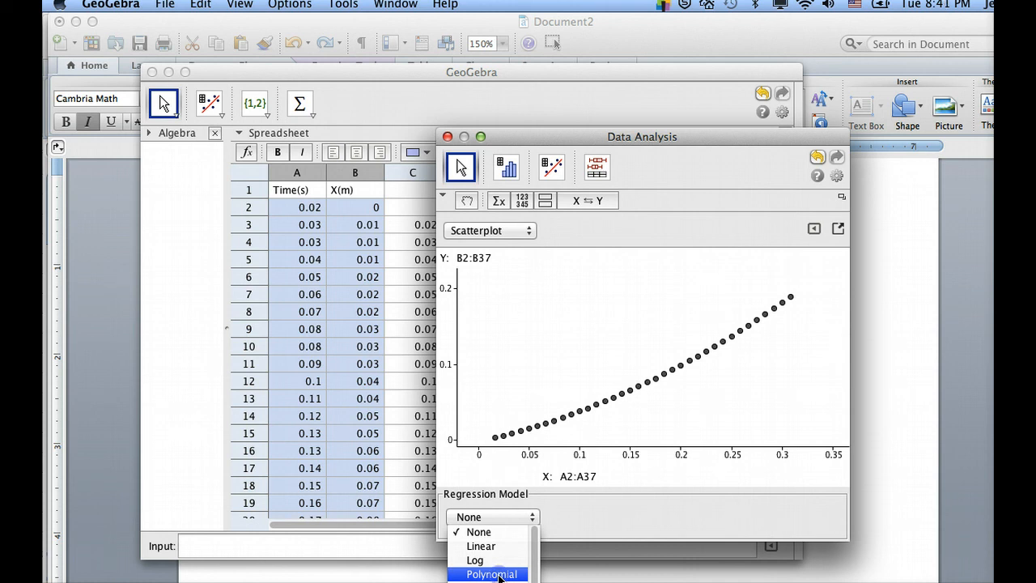
{"action": "left_click", "coordinate": [499, 574]}
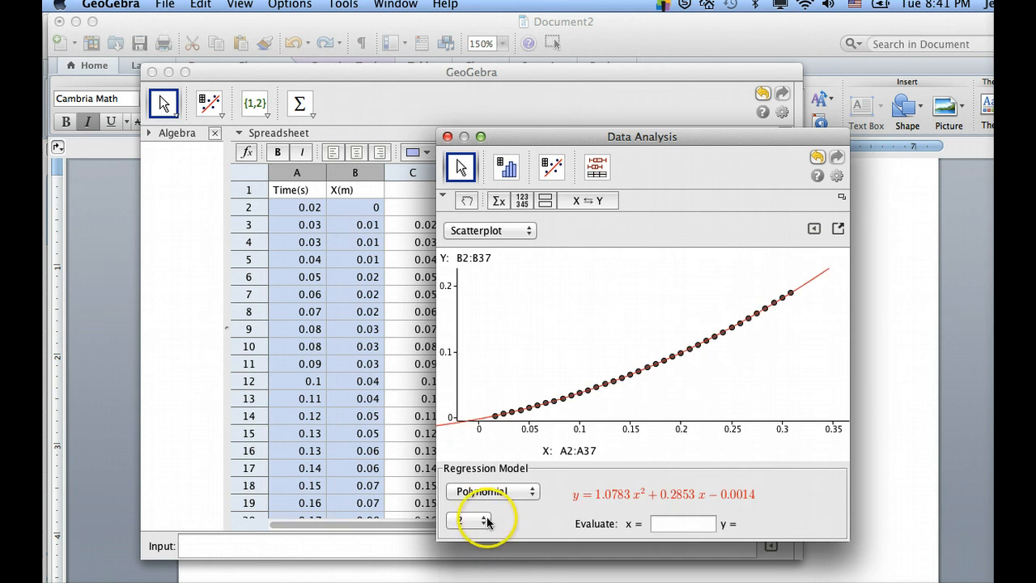
{"action": "left_click", "coordinate": [483, 520]}
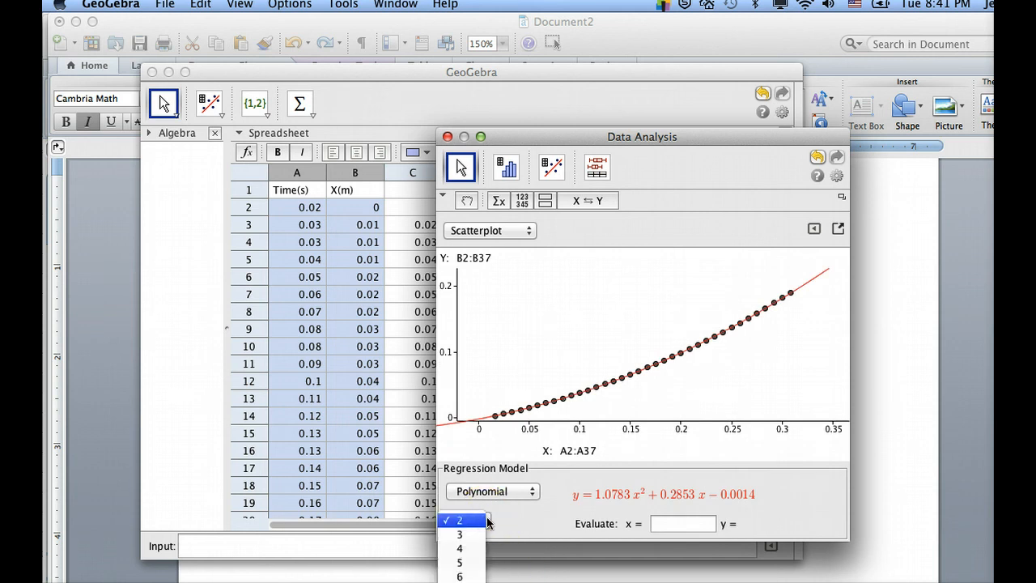
{"action": "left_click", "coordinate": [483, 521]}
{"action": "left_click", "coordinate": [539, 519]}
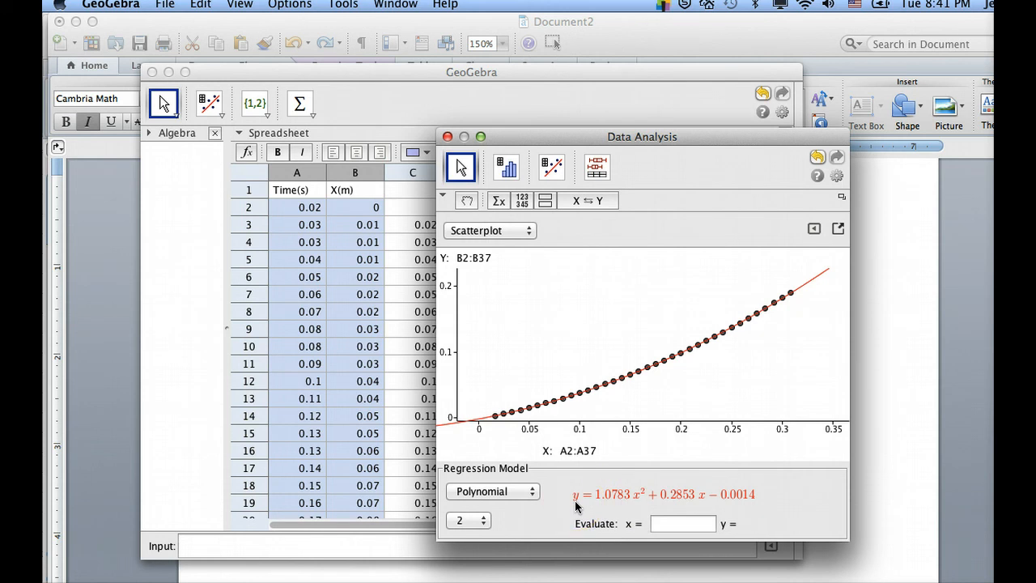
{"action": "left_click", "coordinate": [623, 139]}
{"action": "left_click_drag", "start_coordinate": [623, 139], "coordinate": [556, 99]}
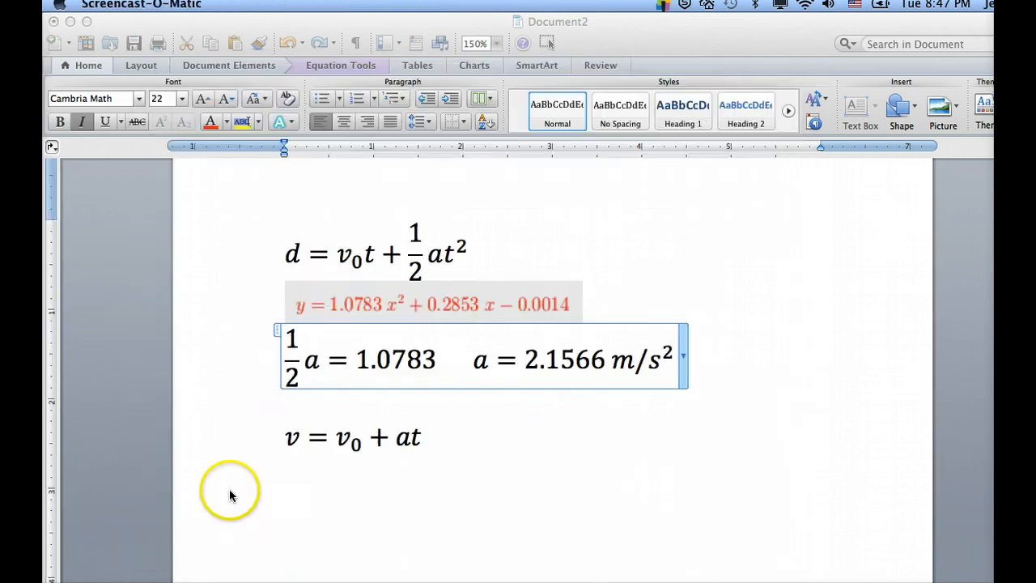
Switch to the Word document and compare the pasted regression equation term by term with the displacement equation d = v₀t + ½at²
{"action": "left_click", "coordinate": [231, 491]}
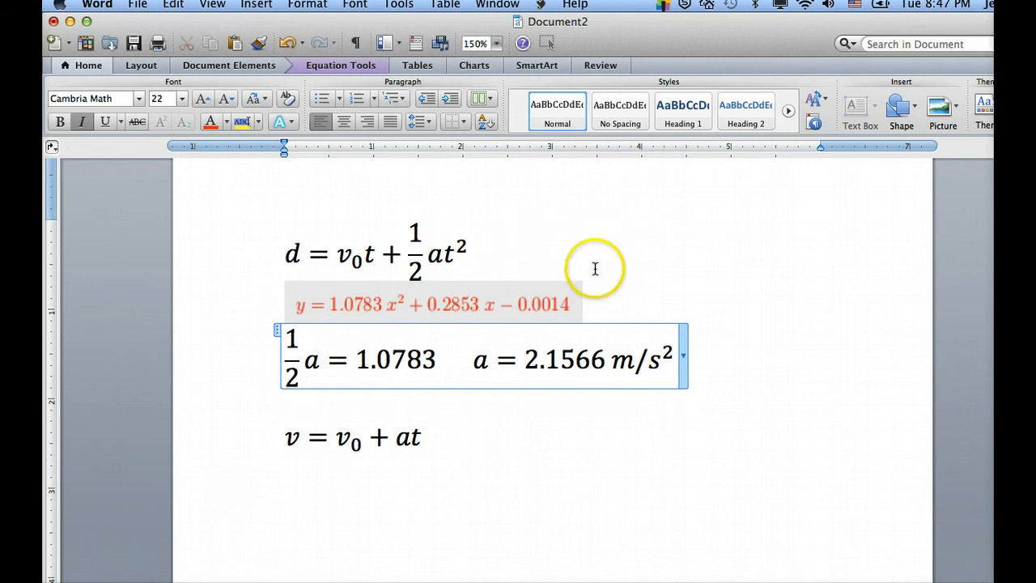
{"action": "left_click", "coordinate": [605, 296]}
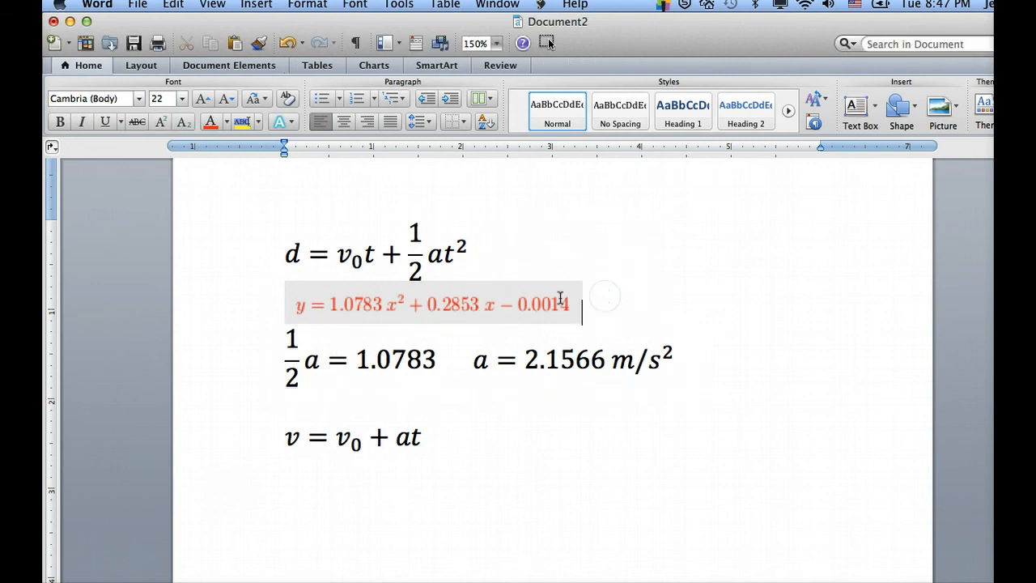
{"action": "left_click", "coordinate": [371, 313]}
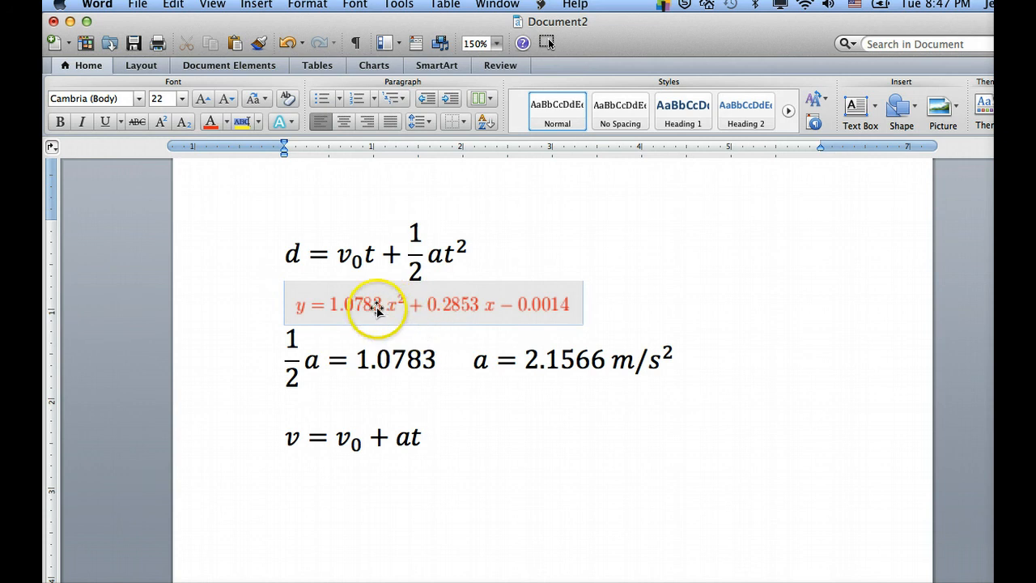
{"action": "left_click", "coordinate": [342, 311]}
{"action": "left_click_drag", "start_coordinate": [342, 311], "coordinate": [294, 312]}
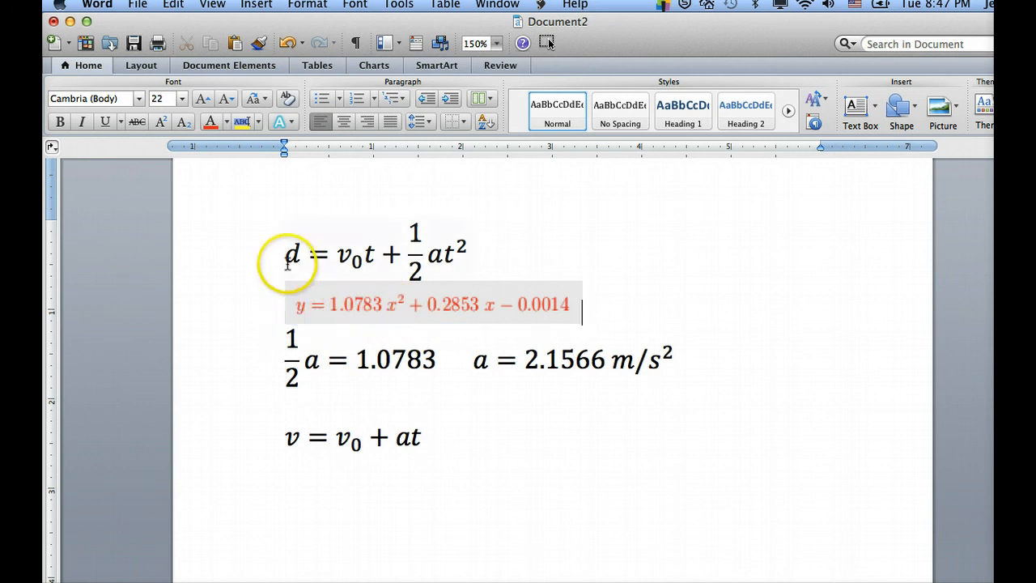
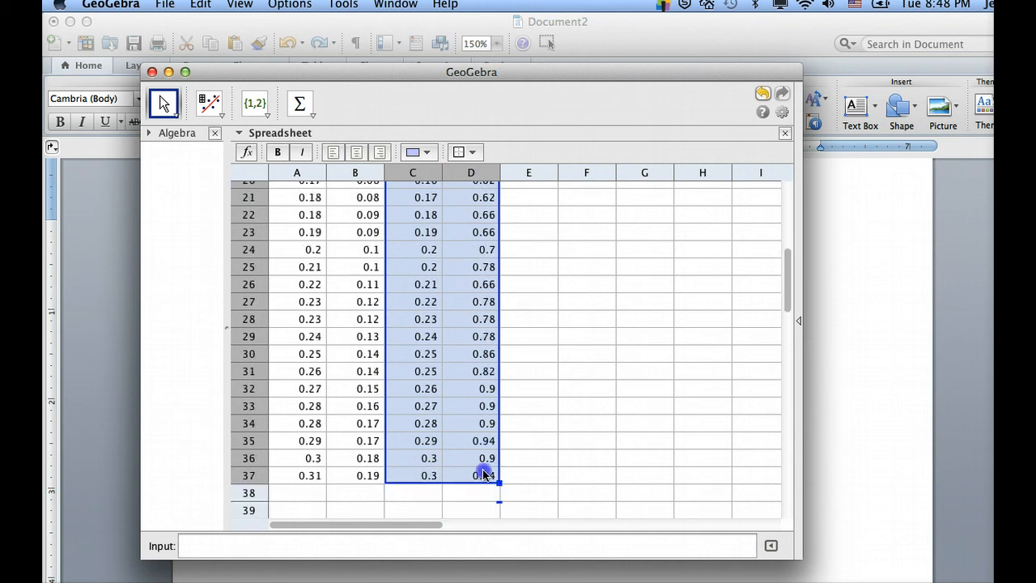
Run a Two Variable Regression Analysis on the time and velocity data in C3:C37 and D3:D37, moving the Data Source window clear of those columns
{"action": "scroll", "coordinate": [475, 312], "scroll_direction": "up", "scroll_amount": 6}
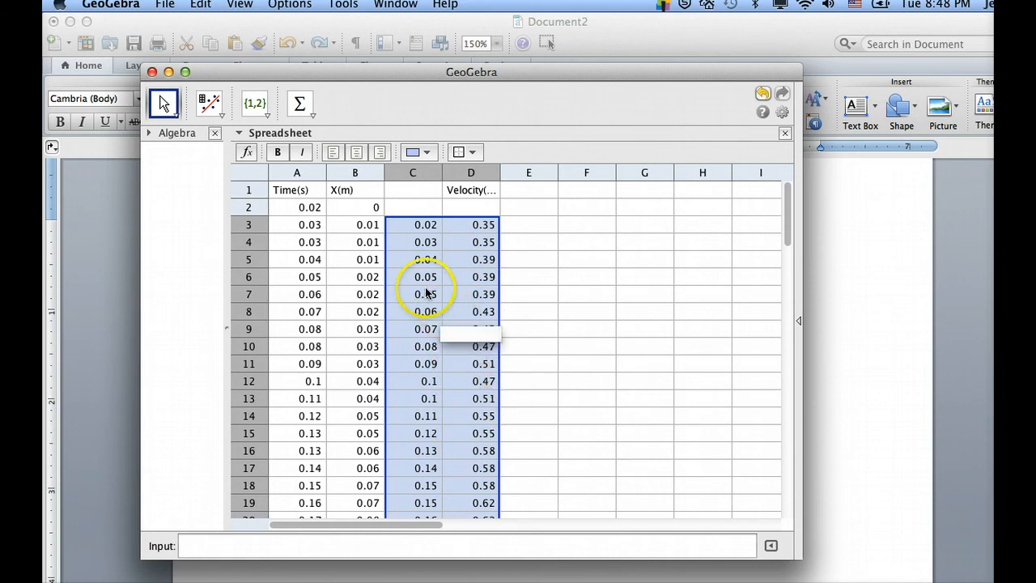
{"action": "right_click", "coordinate": [422, 243]}
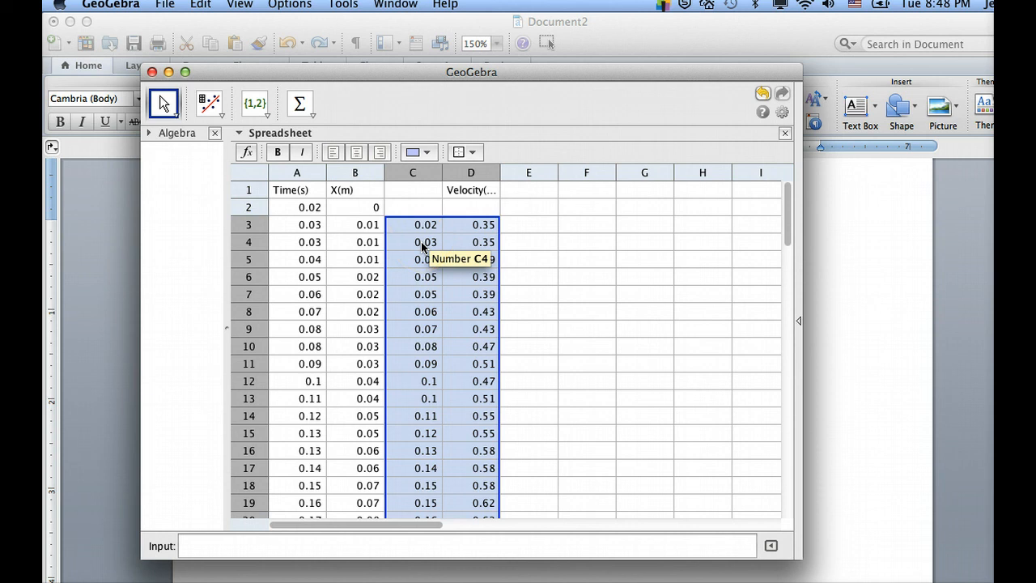
{"action": "right_click", "coordinate": [422, 257]}
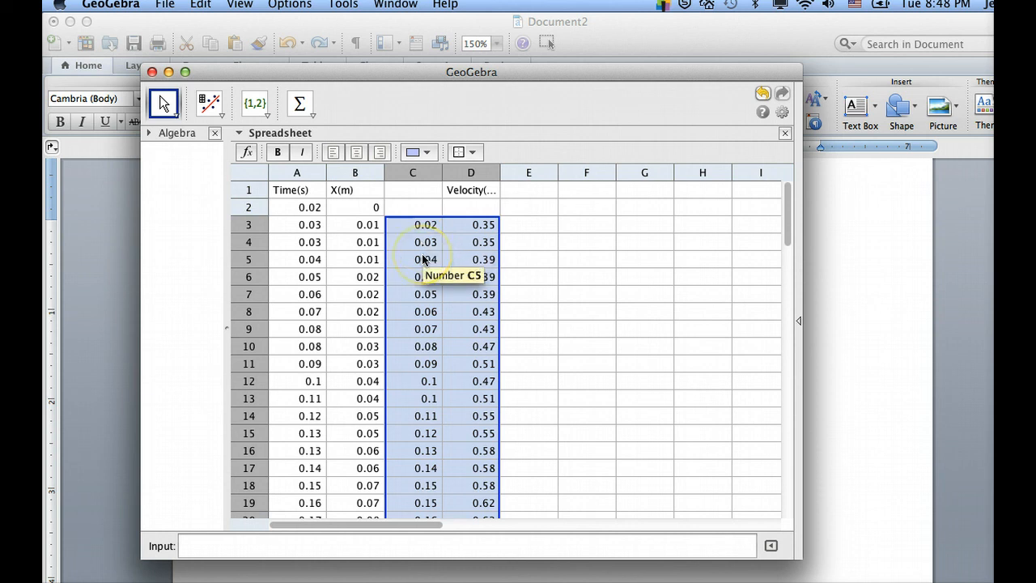
{"action": "right_click", "coordinate": [433, 276]}
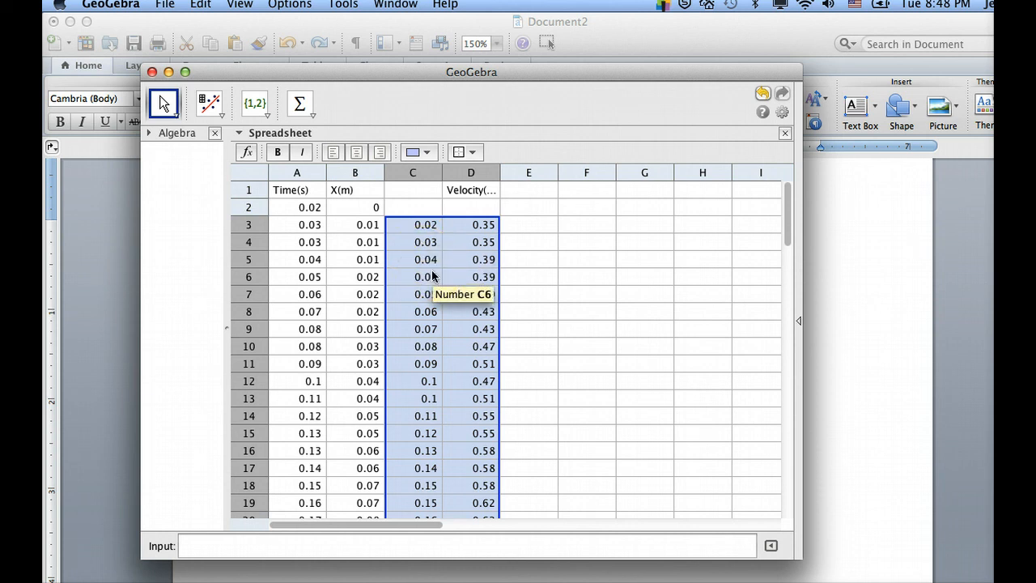
{"action": "scroll", "coordinate": [431, 283], "scroll_direction": "down", "scroll_amount": 10}
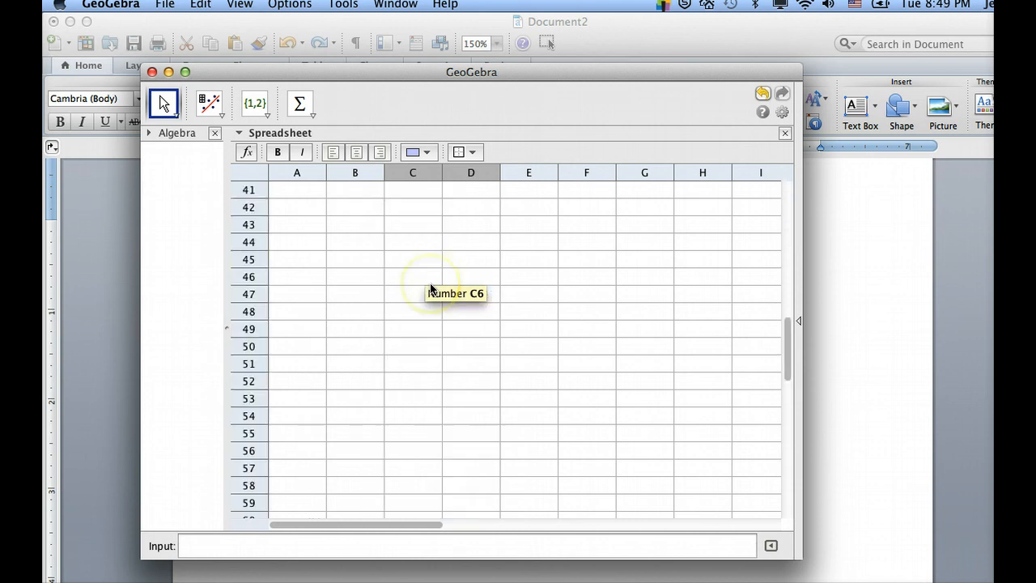
{"action": "scroll", "coordinate": [431, 286], "scroll_direction": "up", "scroll_amount": 13}
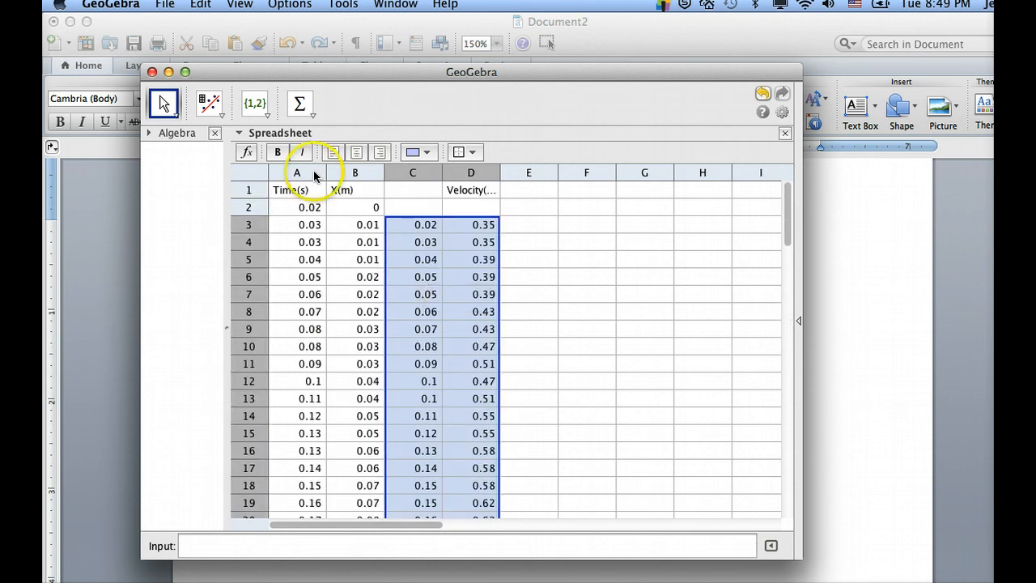
{"action": "left_click", "coordinate": [219, 116]}
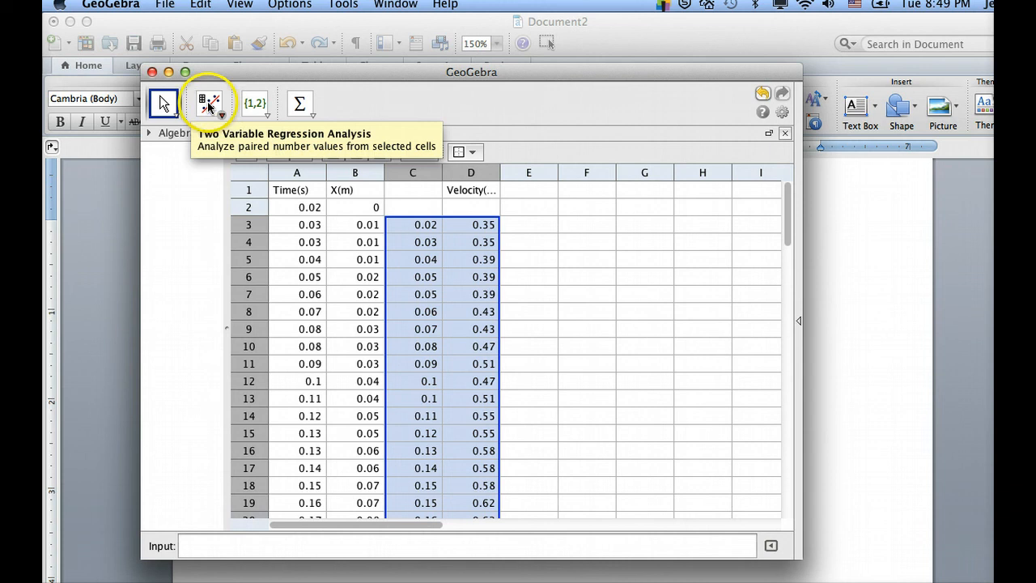
{"action": "left_click", "coordinate": [461, 267]}
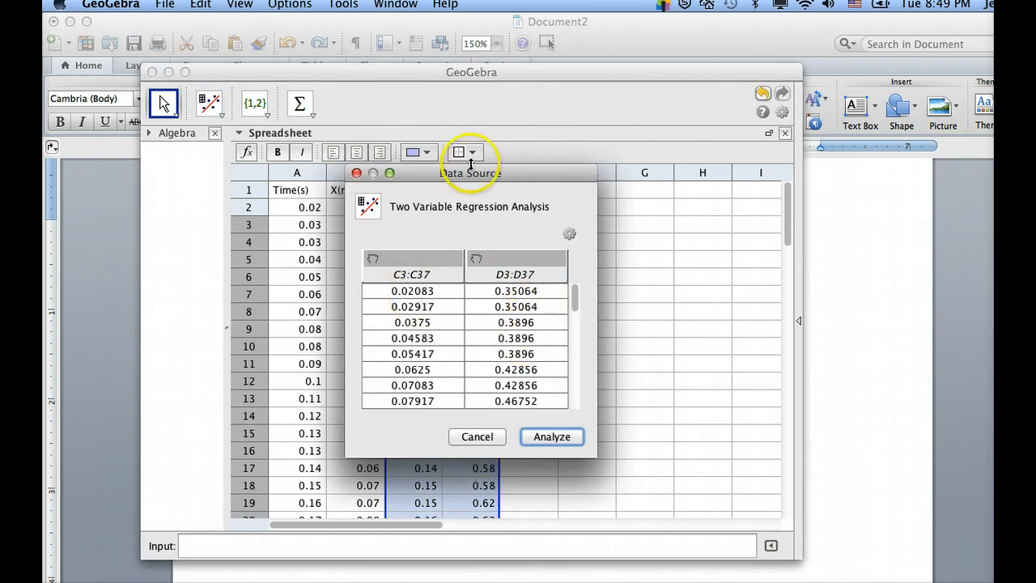
{"action": "left_click_drag", "start_coordinate": [471, 172], "coordinate": [655, 135]}
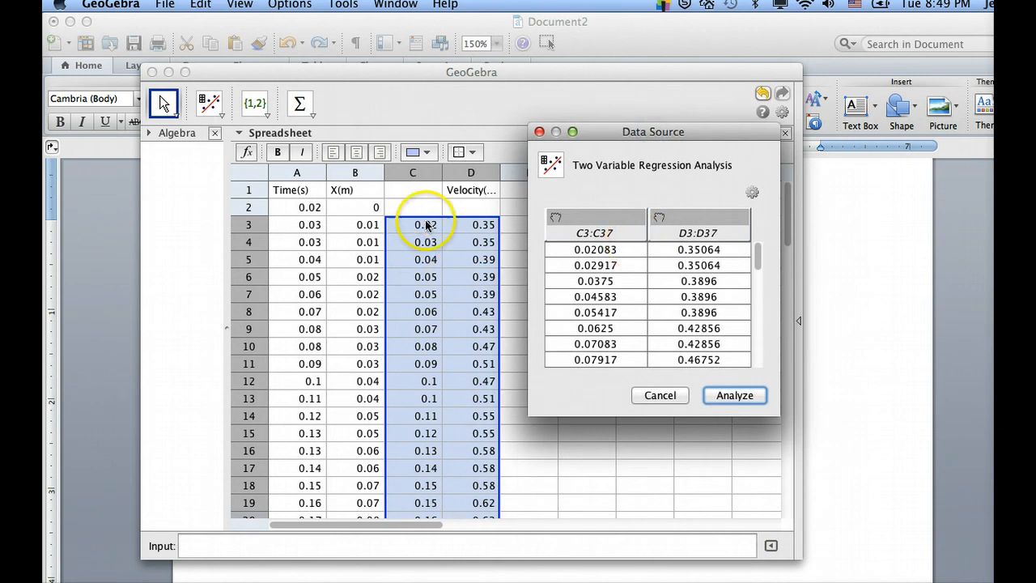
{"action": "left_click", "coordinate": [720, 394]}
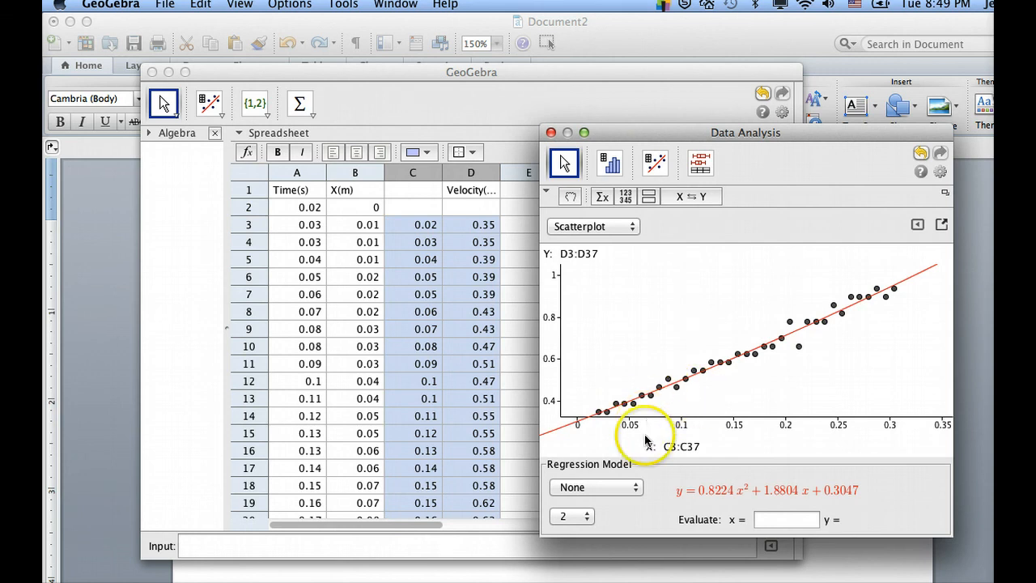
Fit a Linear regression model to the velocity-time scatterplot and switch to the Word document with the equation v = v₀ + at
{"action": "left_click", "coordinate": [636, 487]}
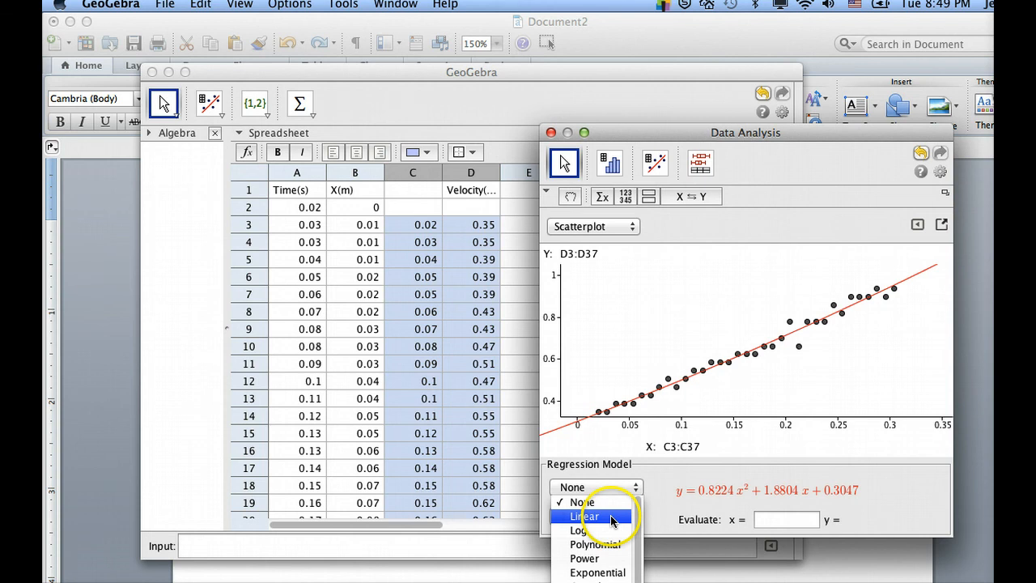
{"action": "left_click", "coordinate": [612, 518]}
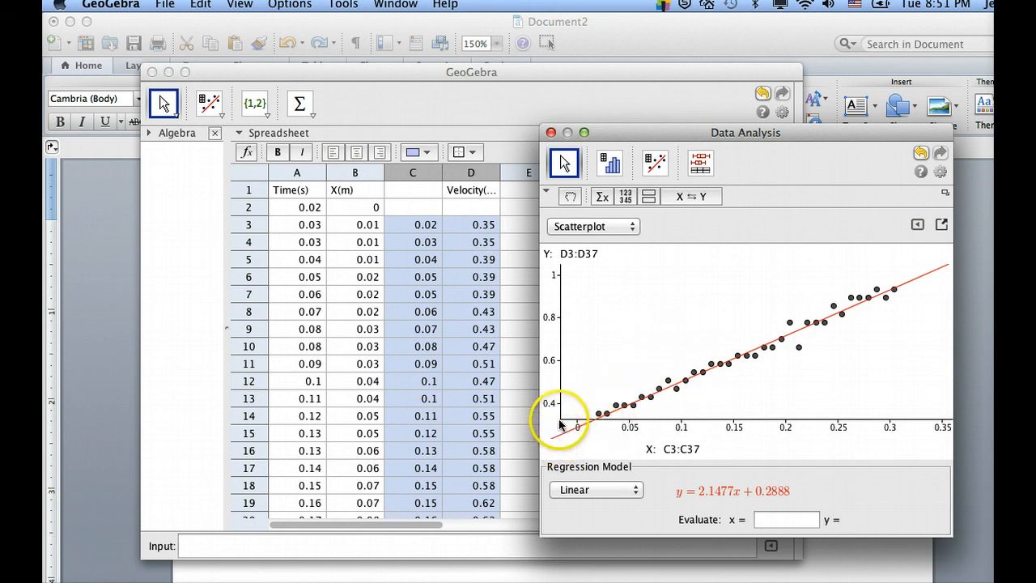
{"action": "left_click", "coordinate": [769, 494]}
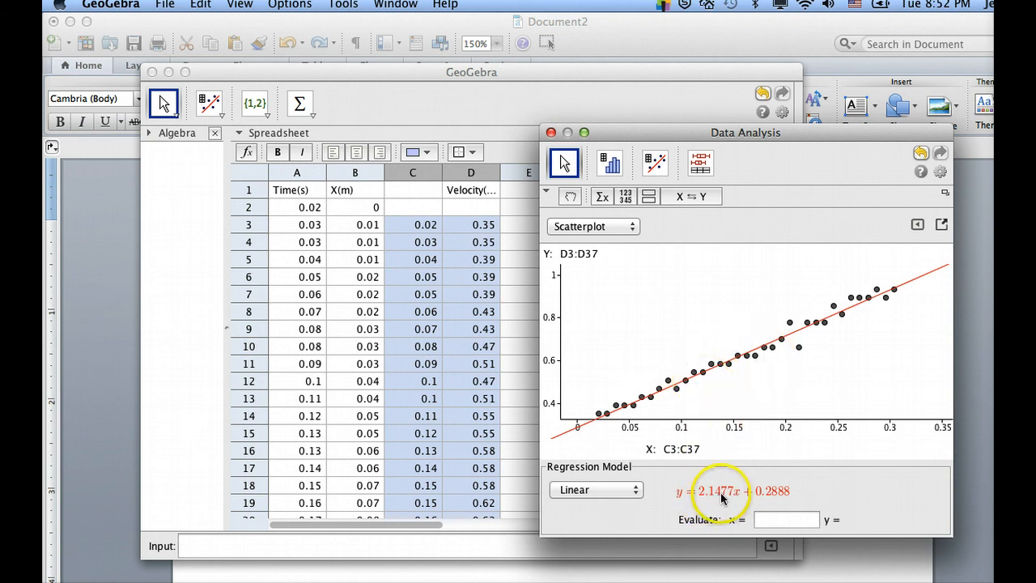
{"action": "left_click", "coordinate": [257, 573]}
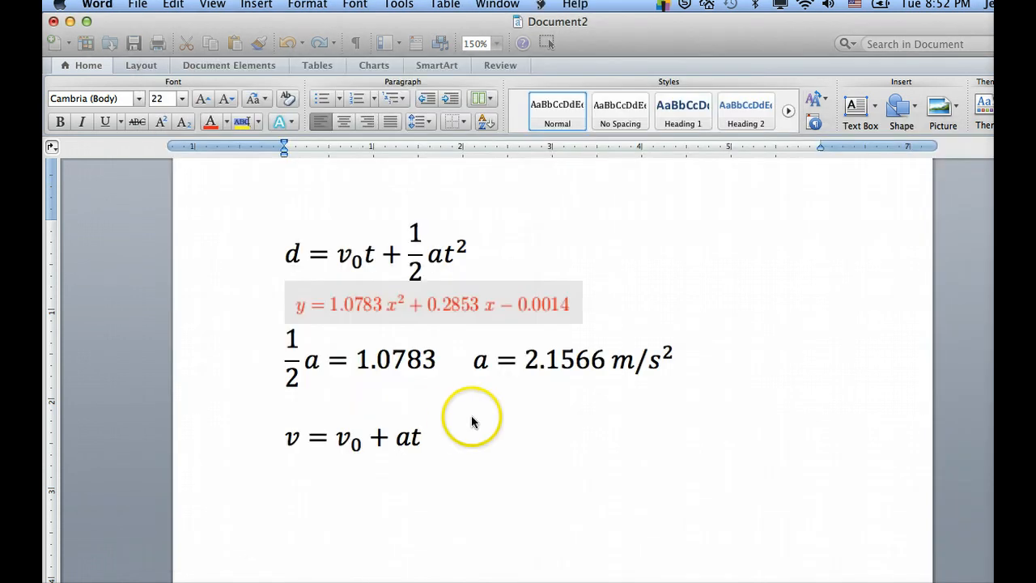